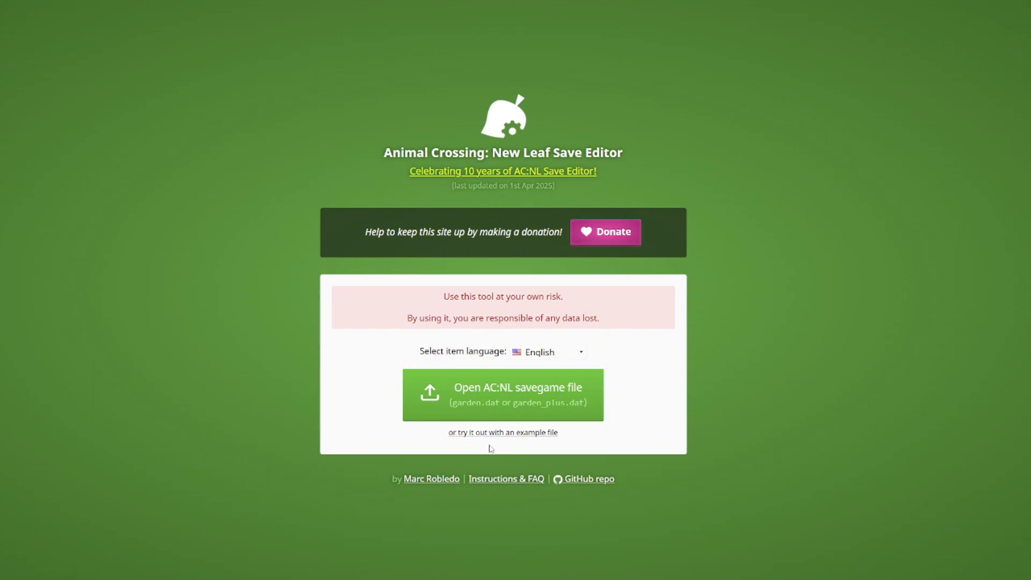
Open the example savegame in the save editor.
click(474, 434)
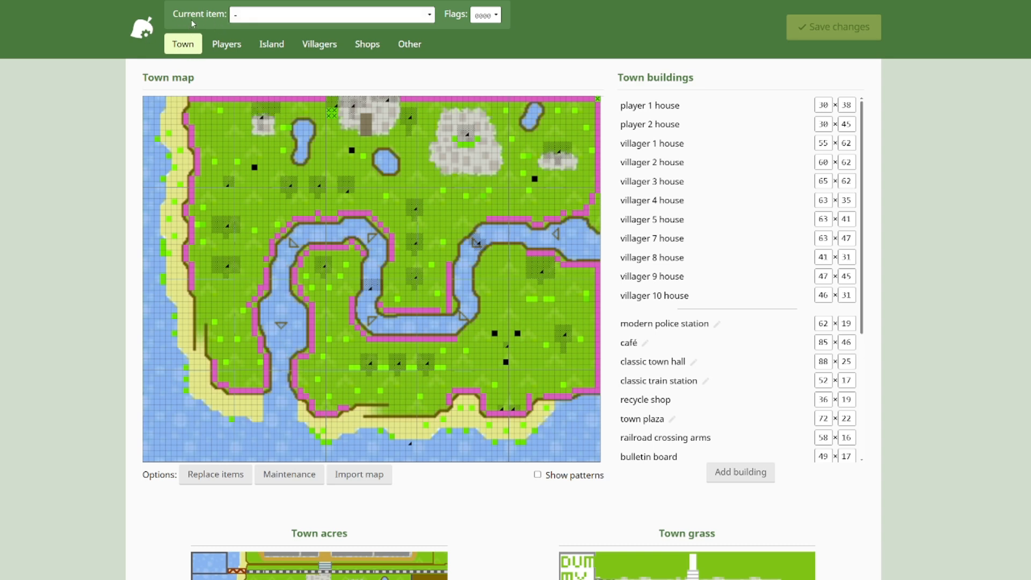
Browse the available items, from flowers, weeds and fruit through Bells and shirts to the furniture sets.
click(279, 21)
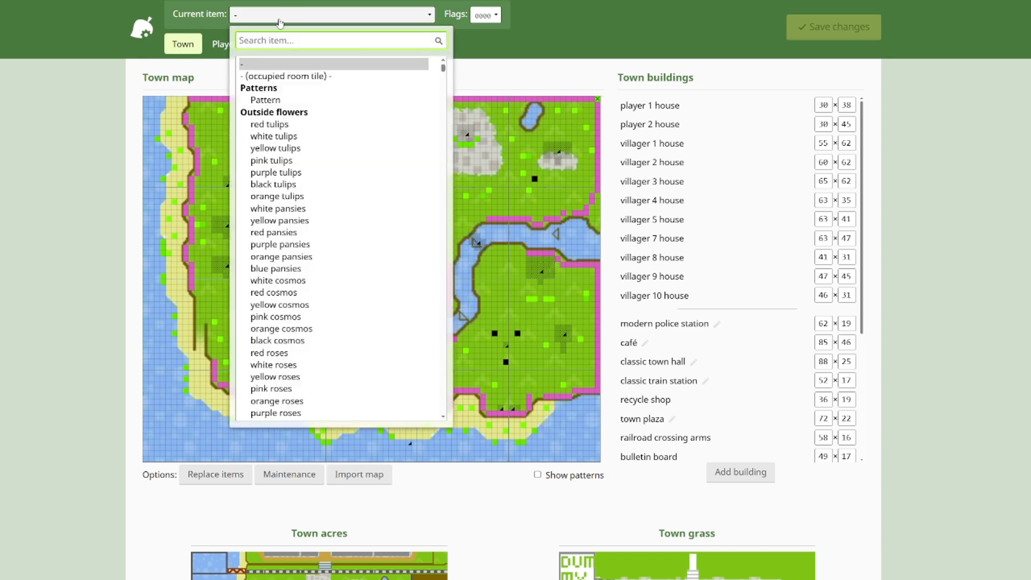
scroll(276, 176, down, 1)
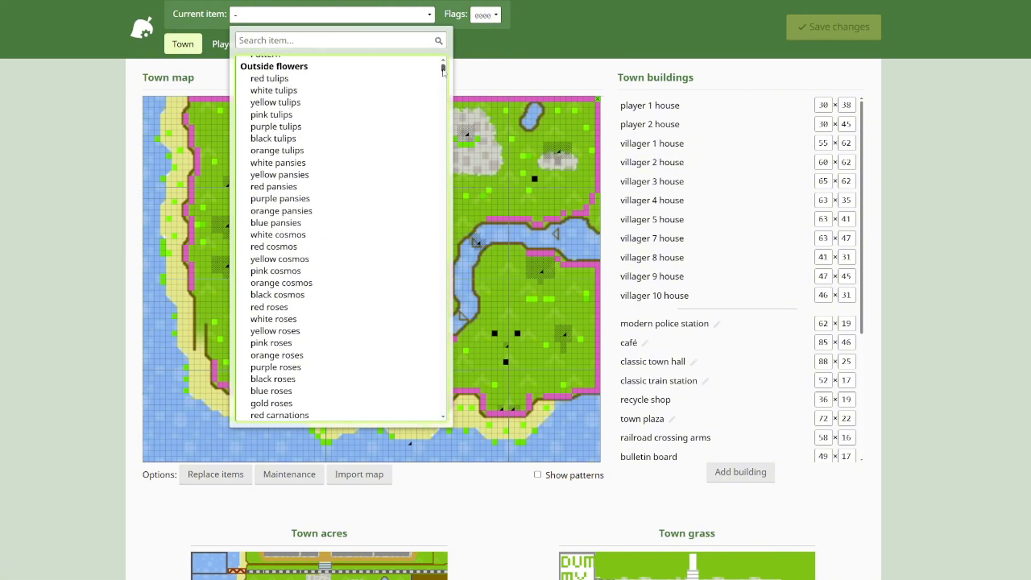
drag(443, 70, 445, 86)
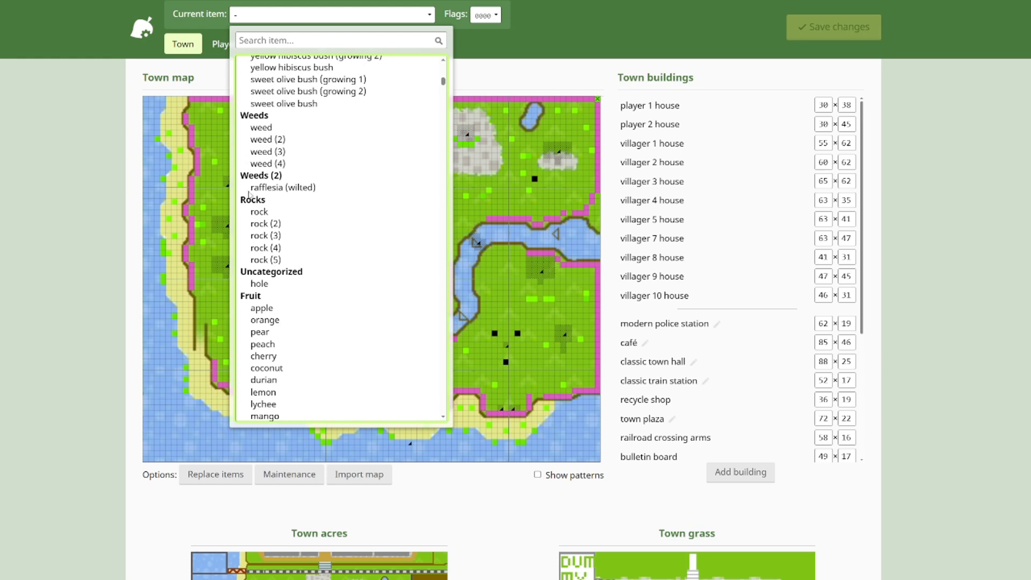
drag(443, 81, 449, 98)
scroll(310, 268, down, 3)
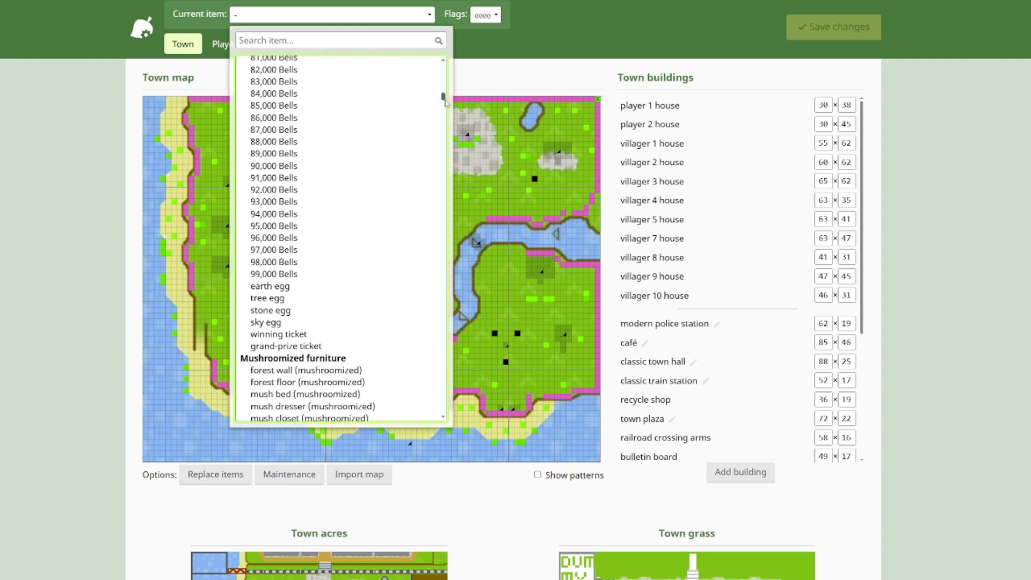
drag(444, 102, 456, 162)
scroll(380, 156, up, 4)
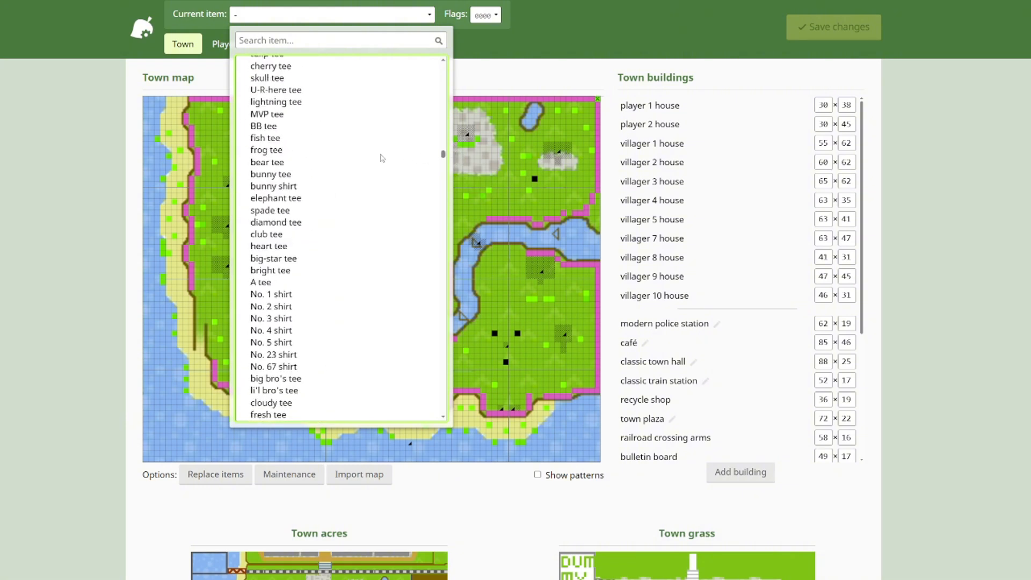
scroll(306, 275, down, 10)
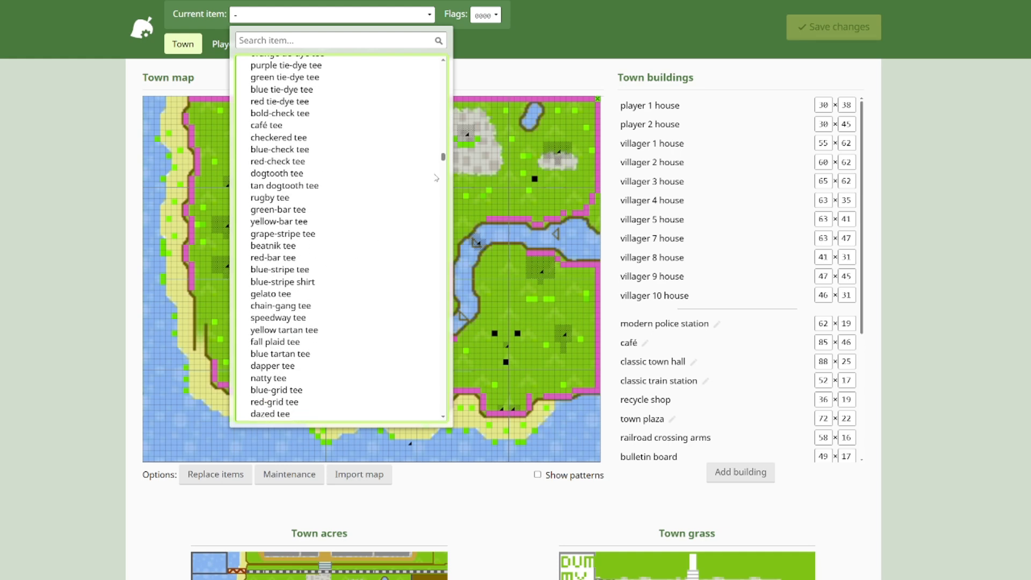
drag(445, 163, 437, 255)
scroll(437, 254, down, 10)
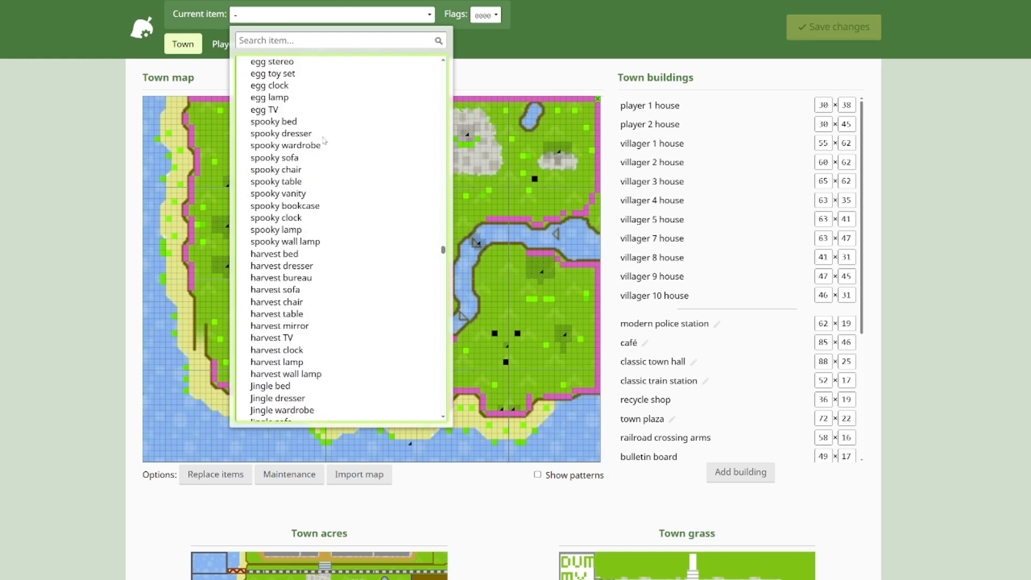
scroll(280, 289, down, 9)
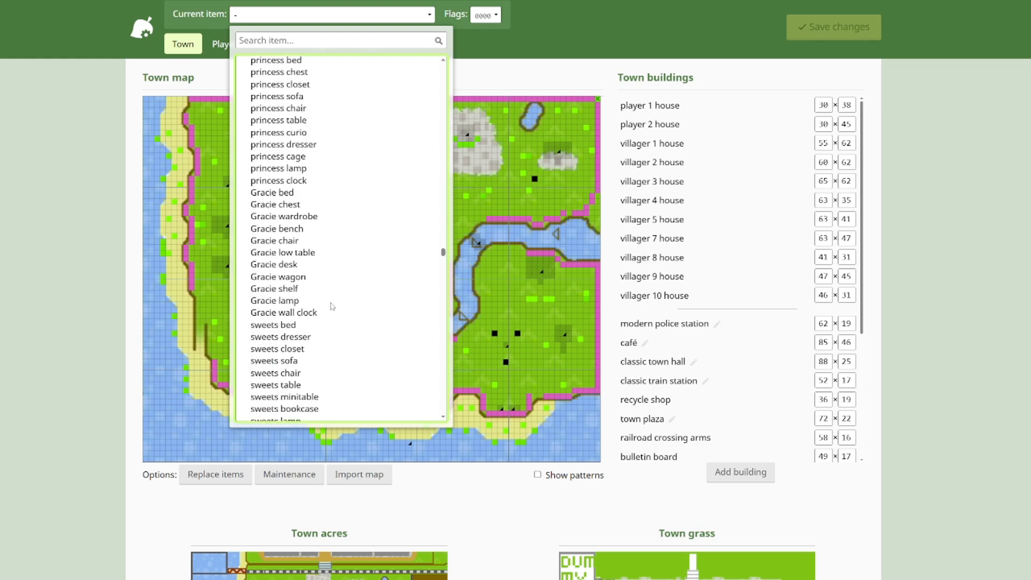
click(494, 71)
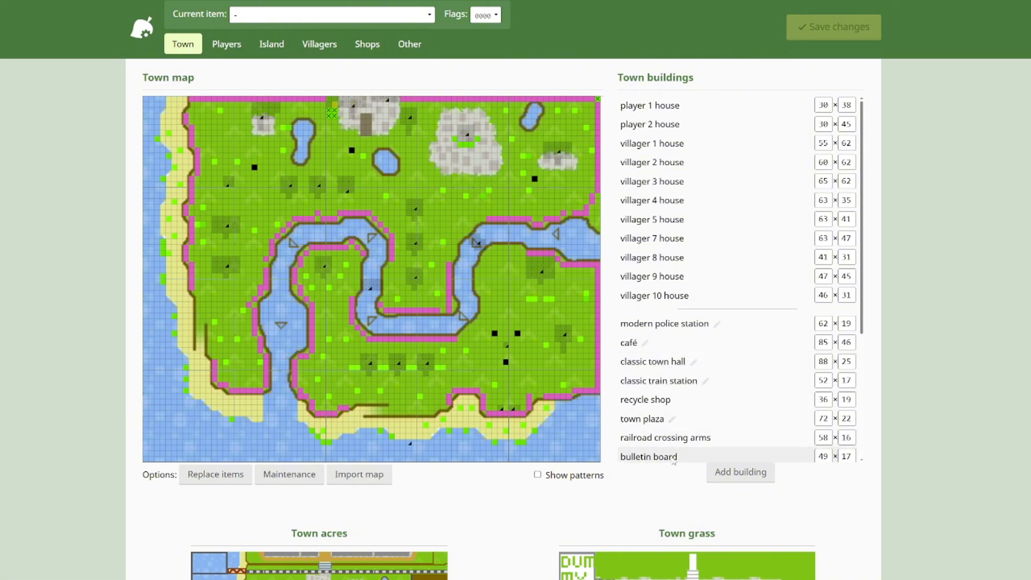
Look over the town buildings, the replacement acres offered for a west-coast acre, and the town grass map.
scroll(671, 459, down, 3)
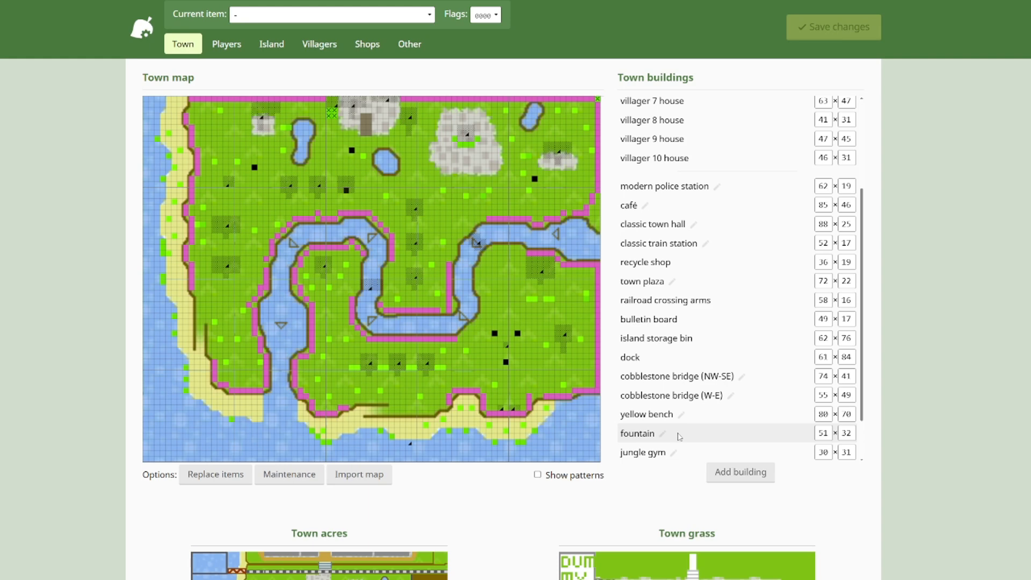
scroll(419, 454, down, 4)
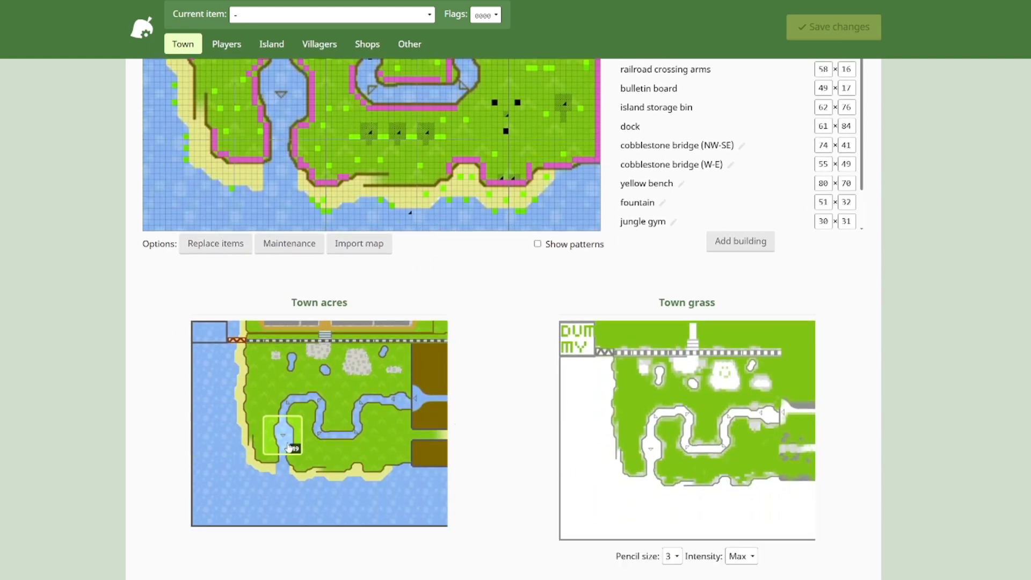
click(260, 393)
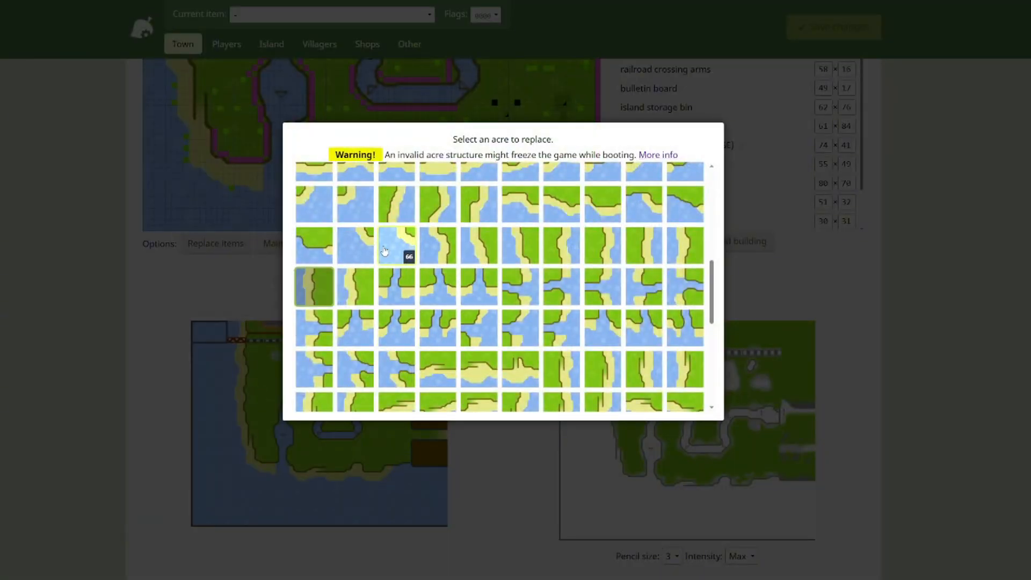
click(193, 303)
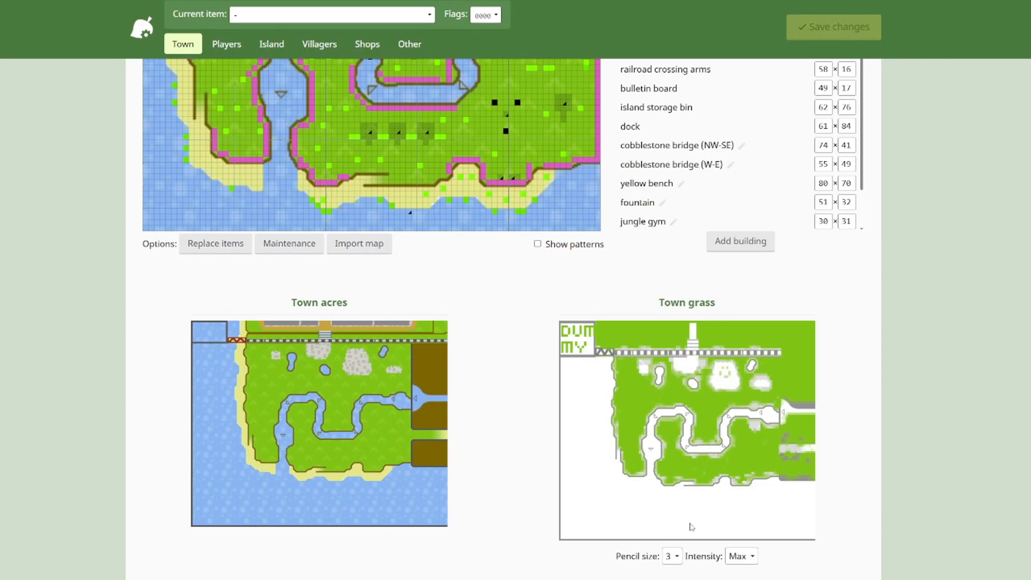
scroll(696, 421, up, 4)
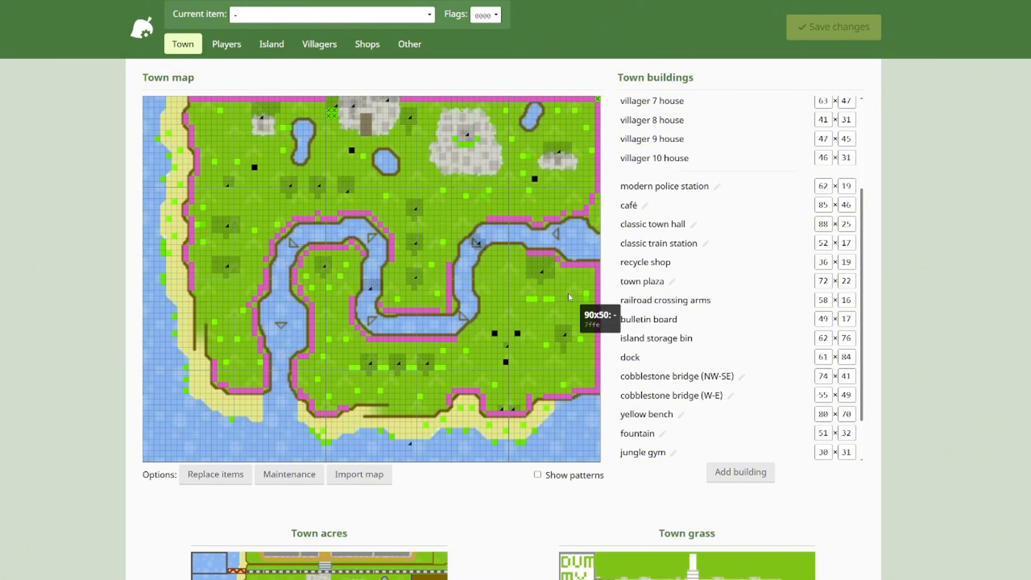
Find the holly bush among the bushes and set it as the current item.
click(259, 18)
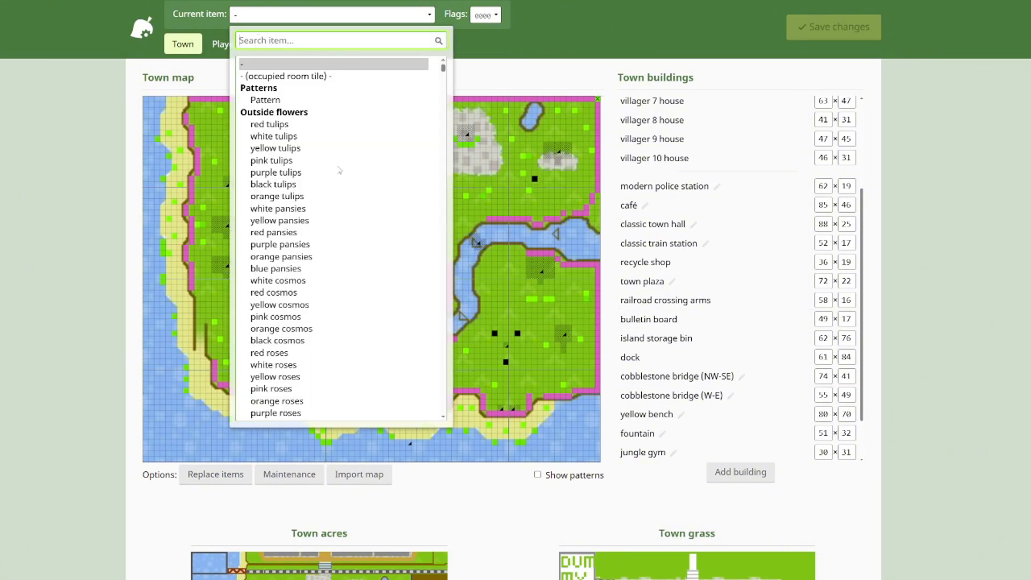
scroll(385, 234, down, 15)
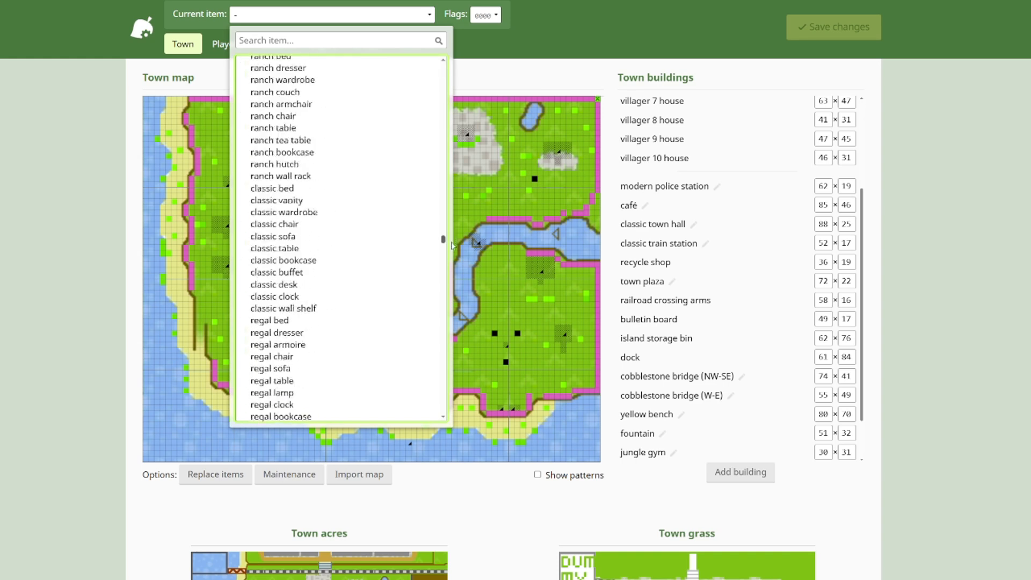
scroll(283, 165, up, 10)
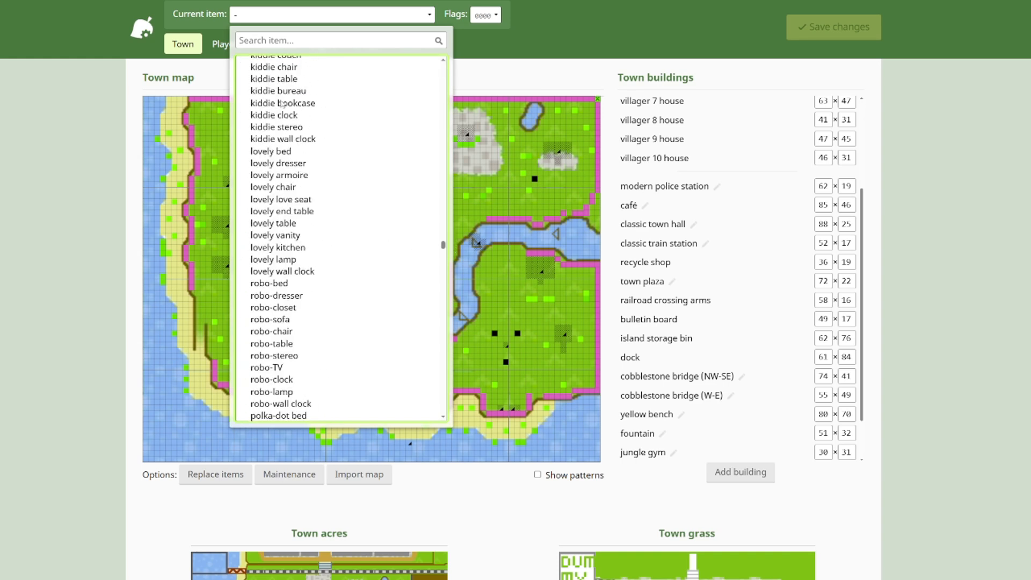
scroll(329, 189, up, 5)
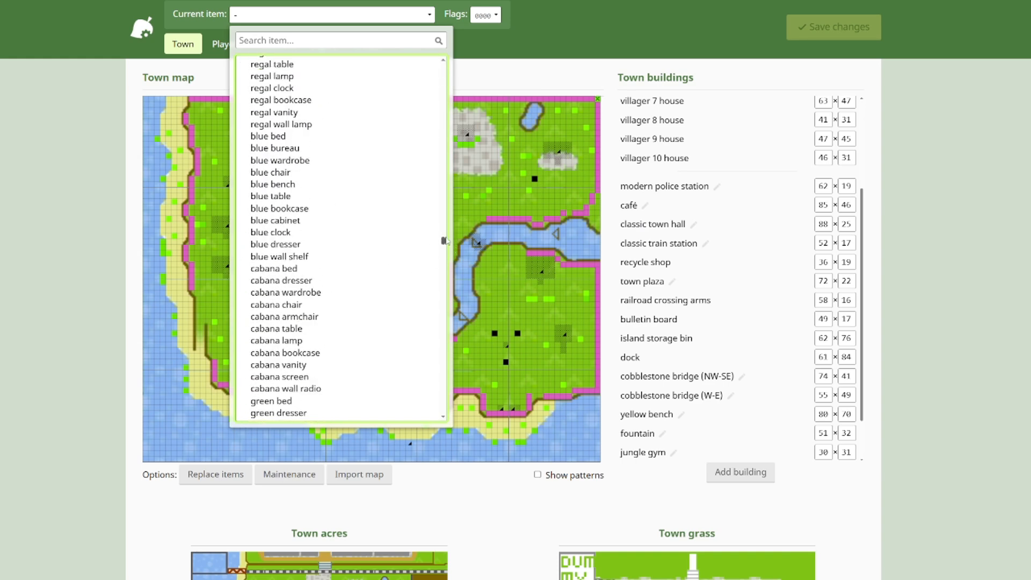
drag(436, 244, 439, 87)
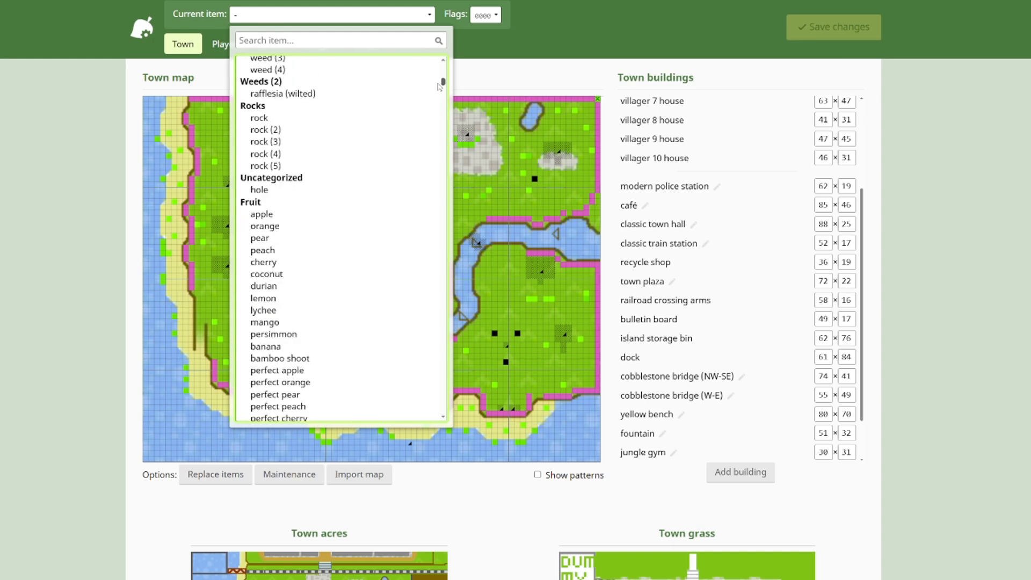
scroll(308, 189, up, 10)
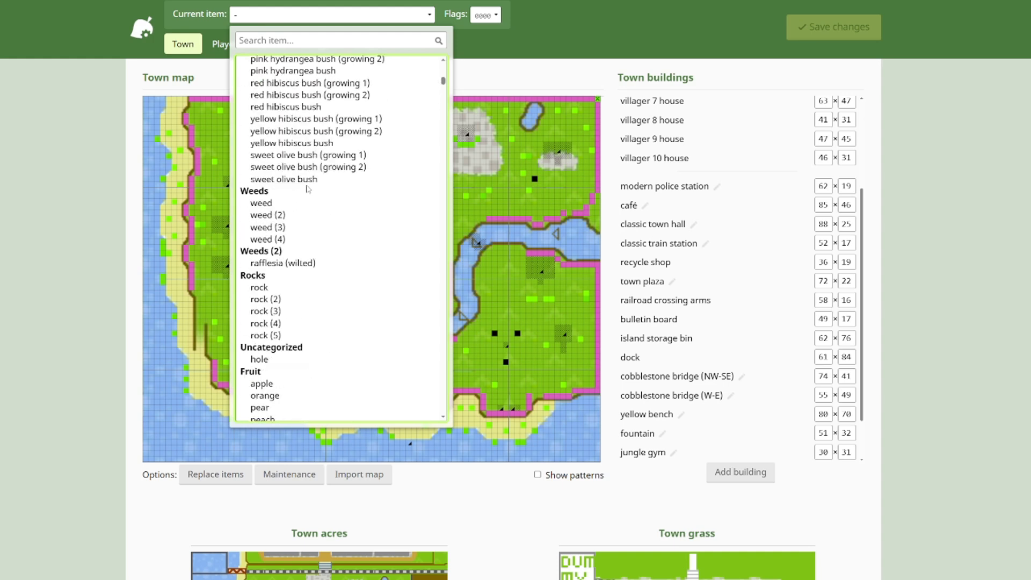
click(288, 216)
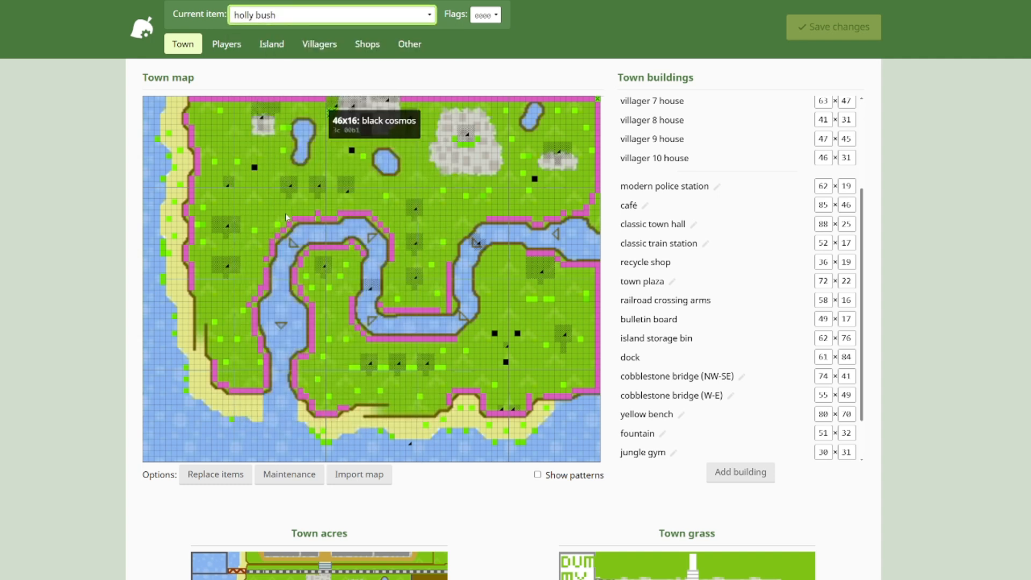
Place several holly bushes in the northwest of the town map and move the jungle gym south to 30 × 33.
click(219, 140)
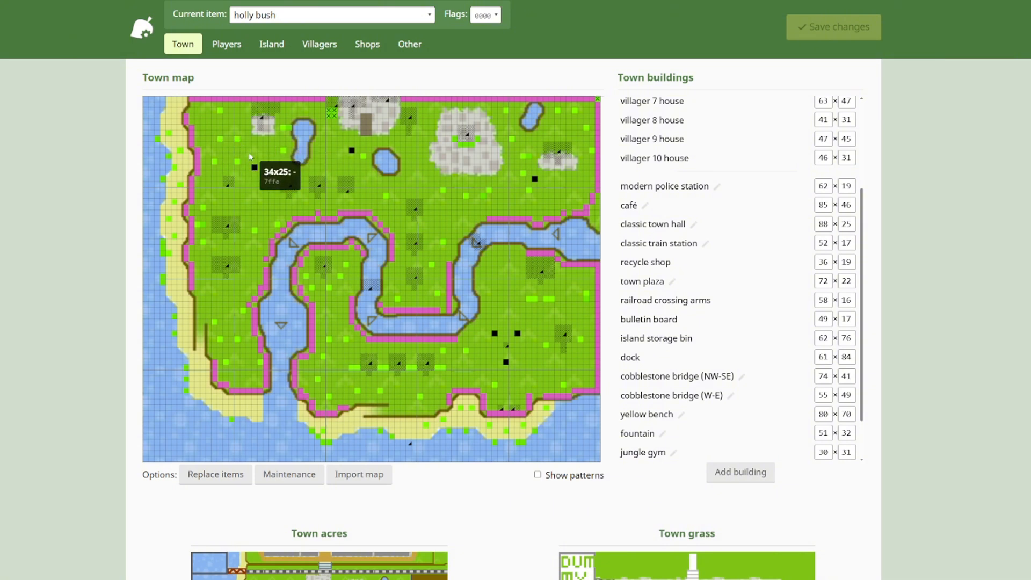
click(249, 156)
click(220, 151)
click(231, 179)
click(214, 191)
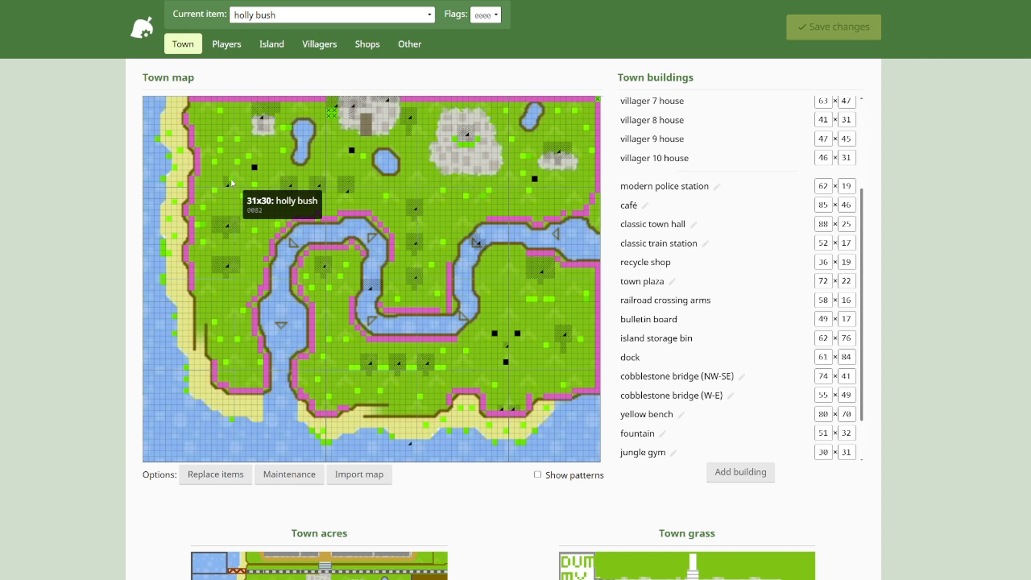
drag(228, 184, 227, 190)
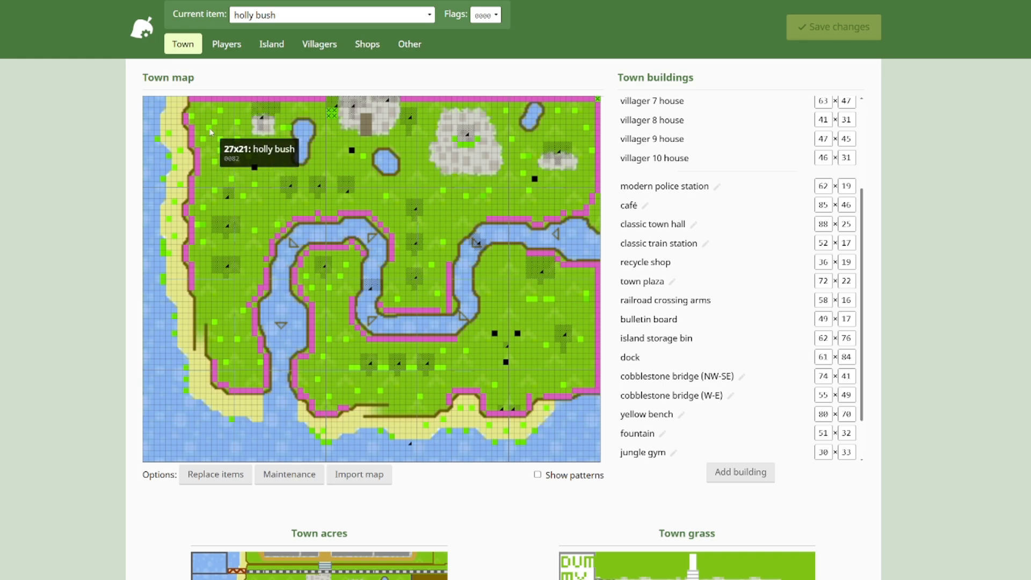
Set the current item to the empty item "-" and clear the holly bush at 24 × 19 and the black-marked tile in the northwest.
click(266, 16)
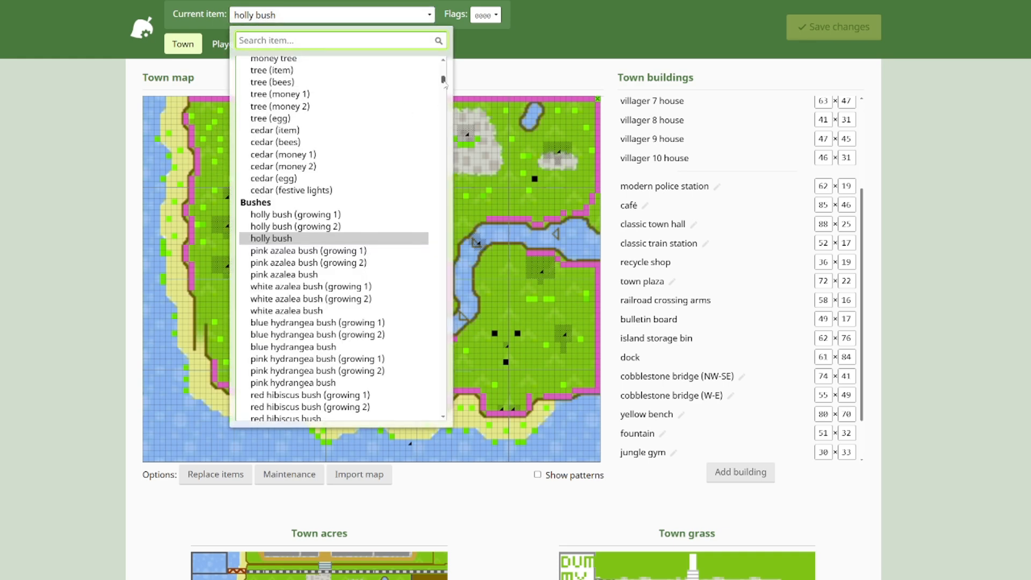
drag(444, 84, 449, 66)
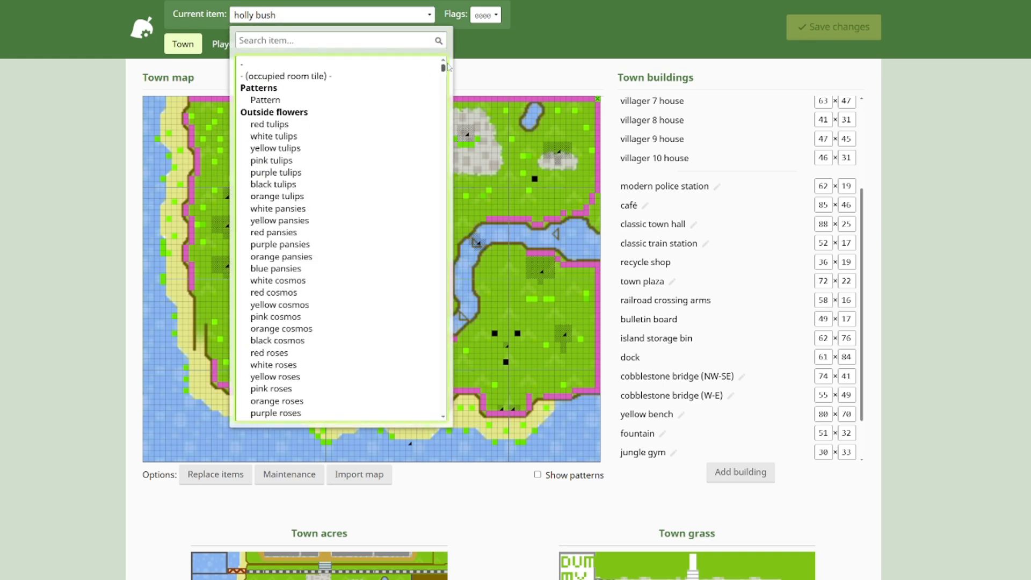
click(244, 65)
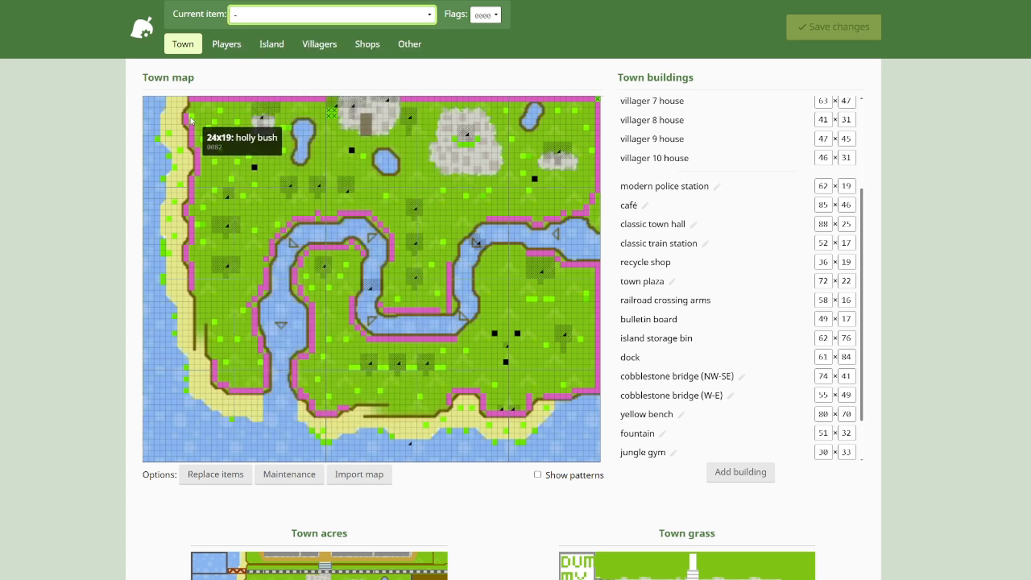
click(192, 121)
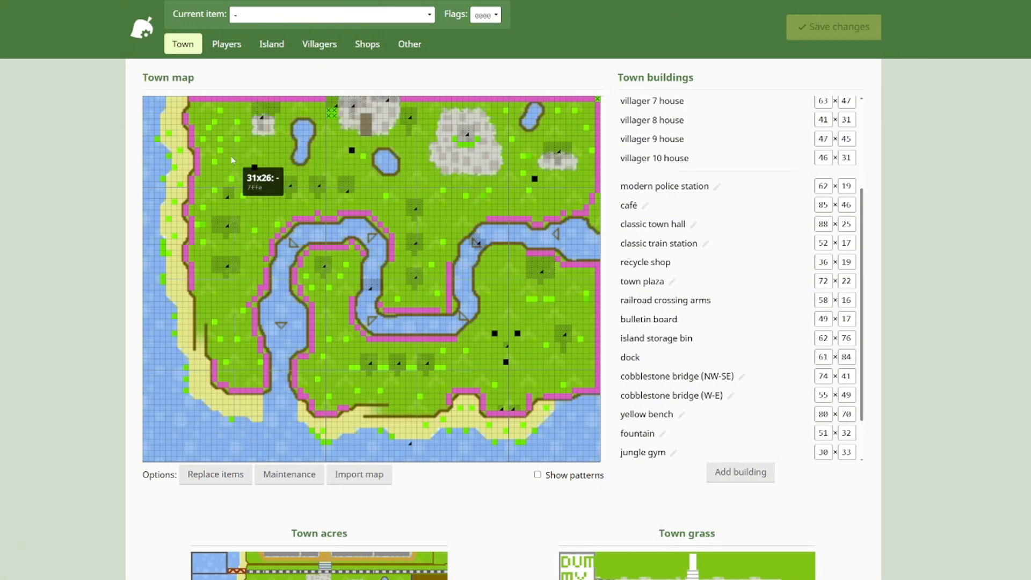
click(254, 167)
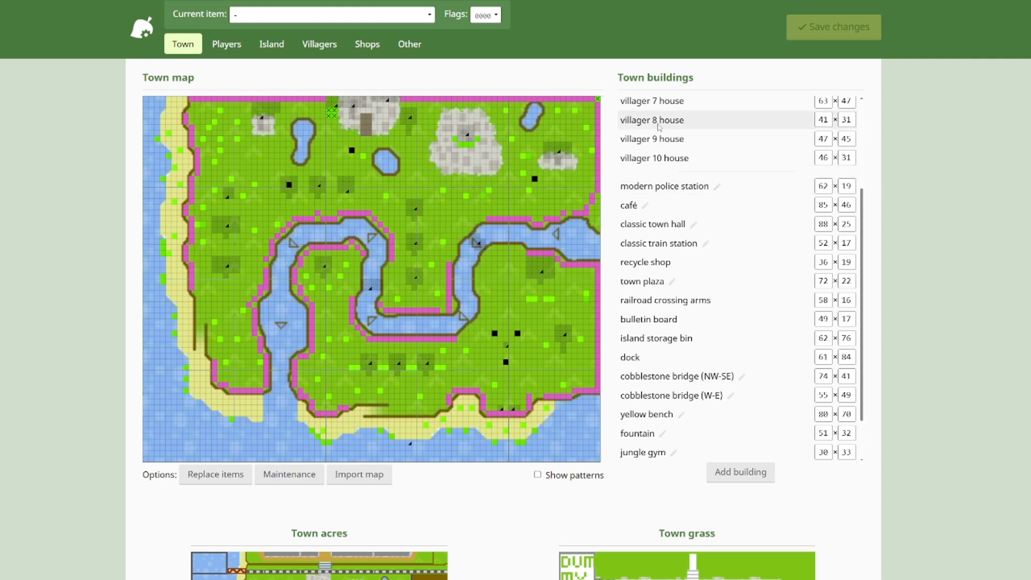
mouse_move(291, 187)
mouse_down()
mouse_move(277, 191)
mouse_move(300, 189)
mouse_move(290, 186)
mouse_up()
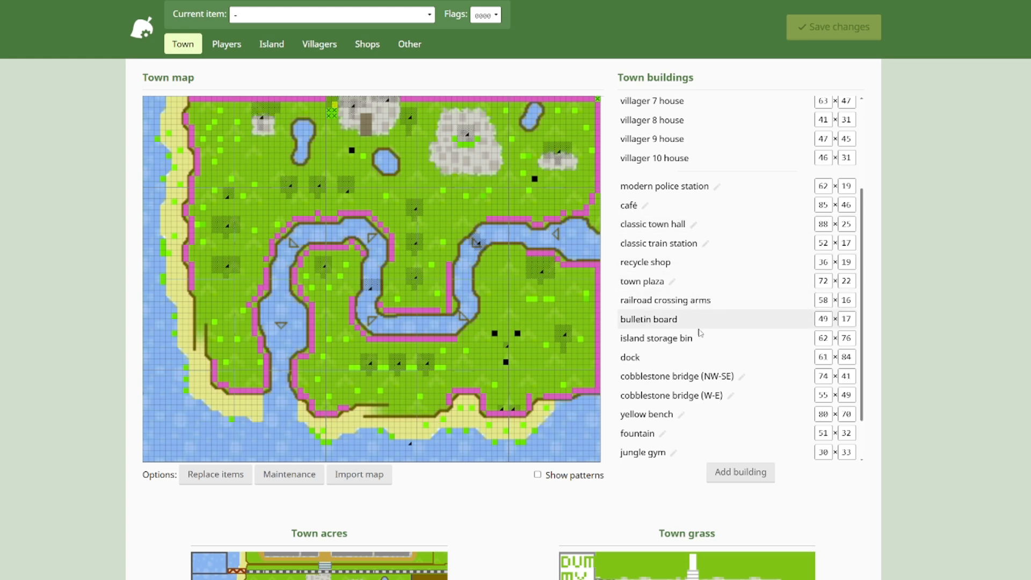
Look through the building types that could replace the café.
click(645, 207)
click(639, 207)
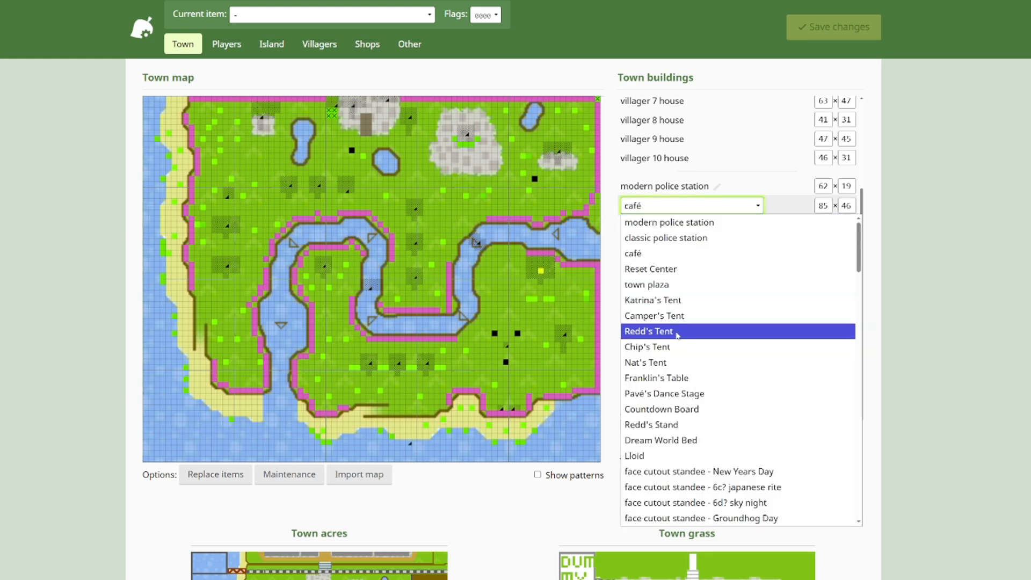
scroll(683, 354, down, 10)
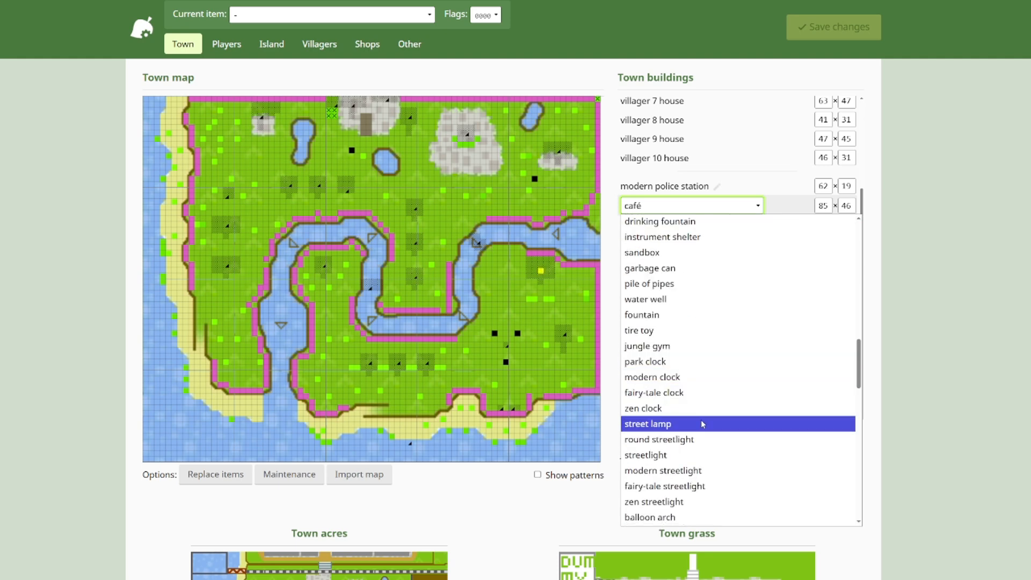
key(Escape)
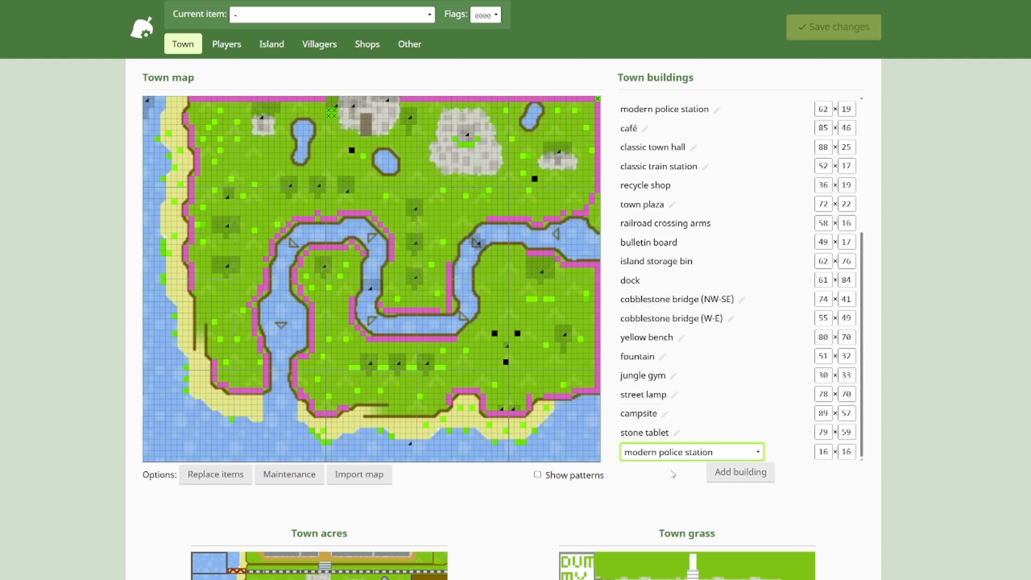
Make the newly added building a geyser and move it to 69 × 38 on the town map.
click(661, 453)
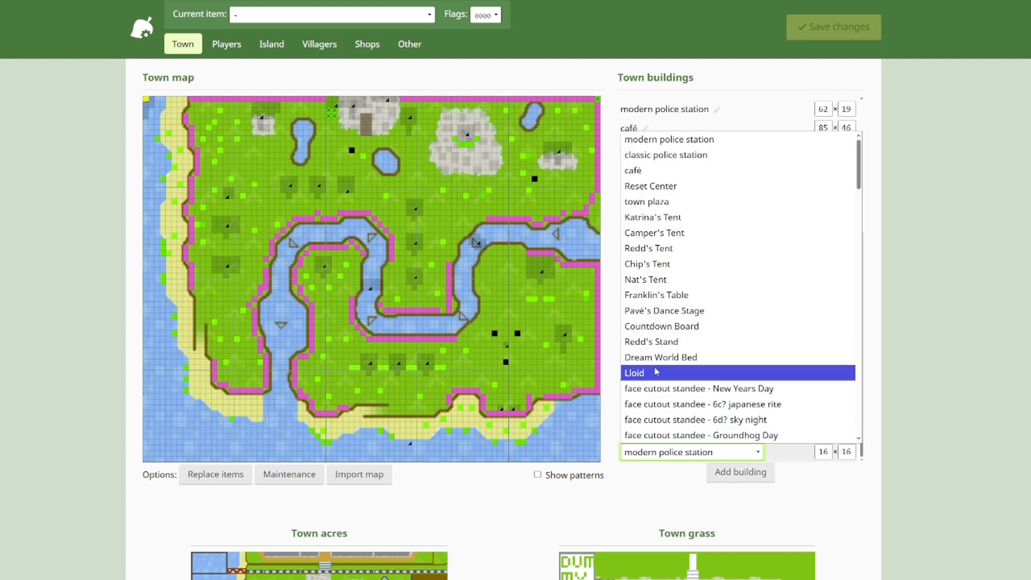
scroll(676, 322, down, 18)
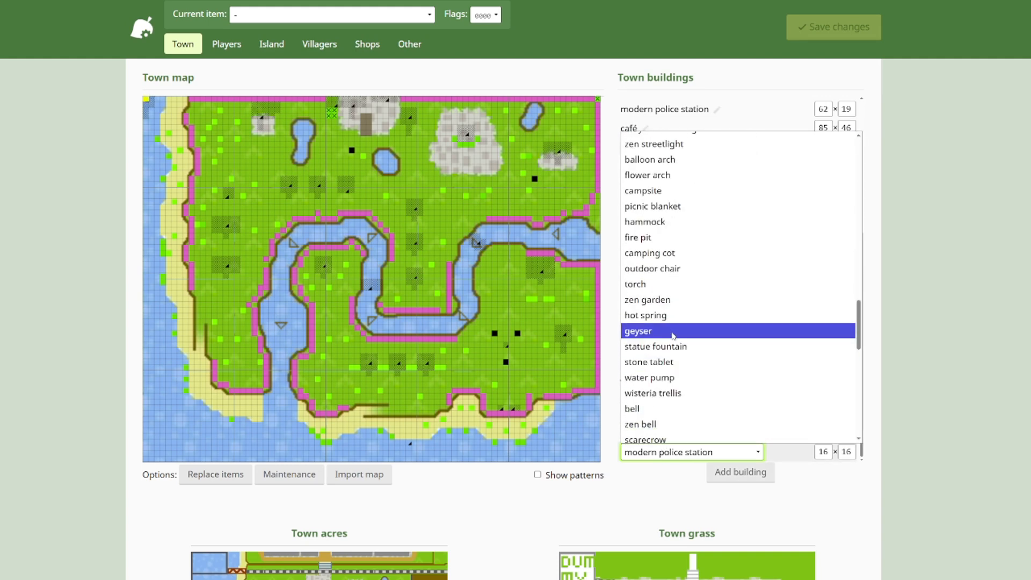
click(666, 331)
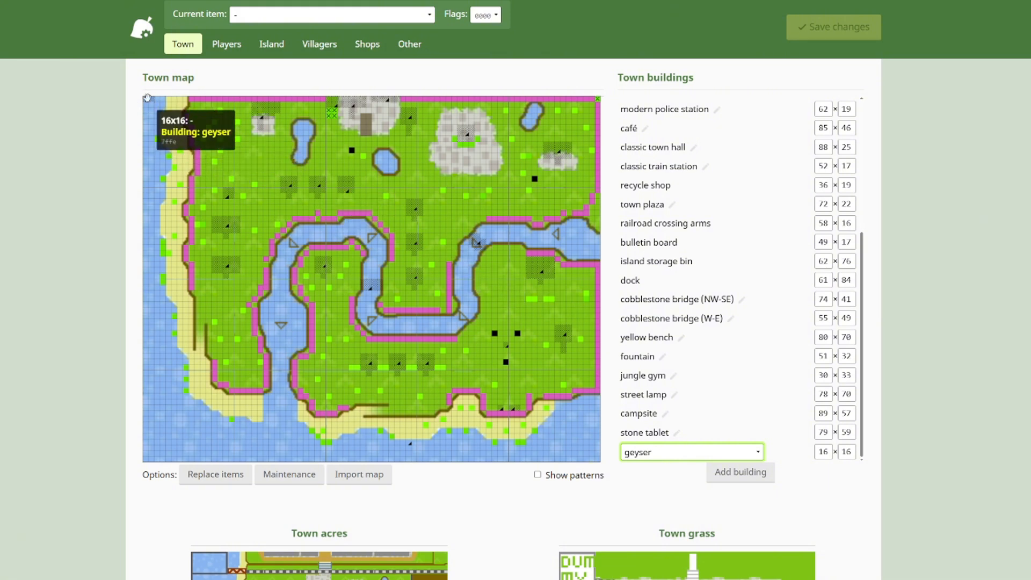
mouse_move(146, 100)
mouse_down()
mouse_move(327, 161)
mouse_move(451, 223)
mouse_up()
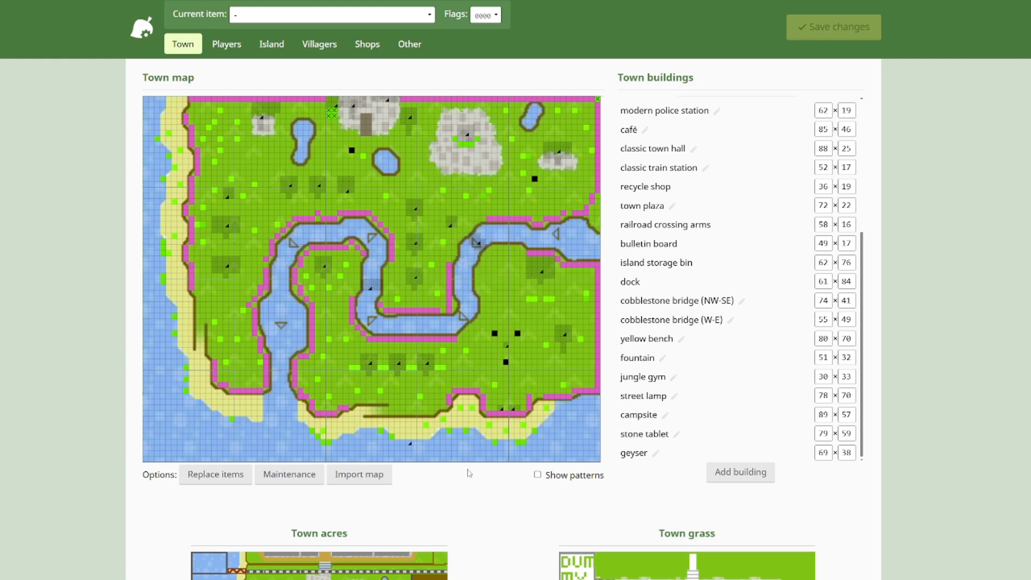
Try two alternatives for the town's northeast acre: one with a rock patch and pond, and a plain grass one.
scroll(468, 467, down, 4)
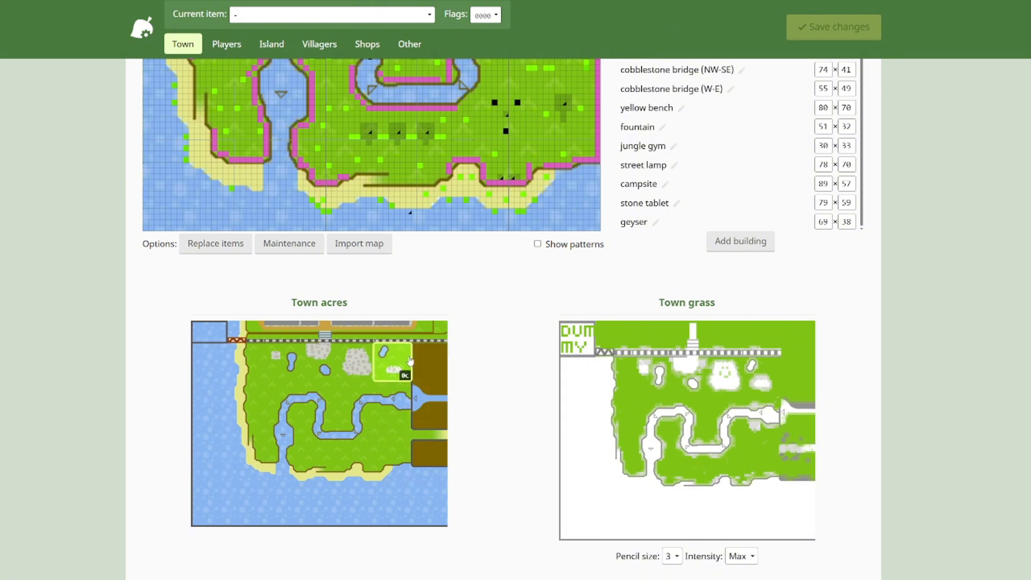
click(392, 366)
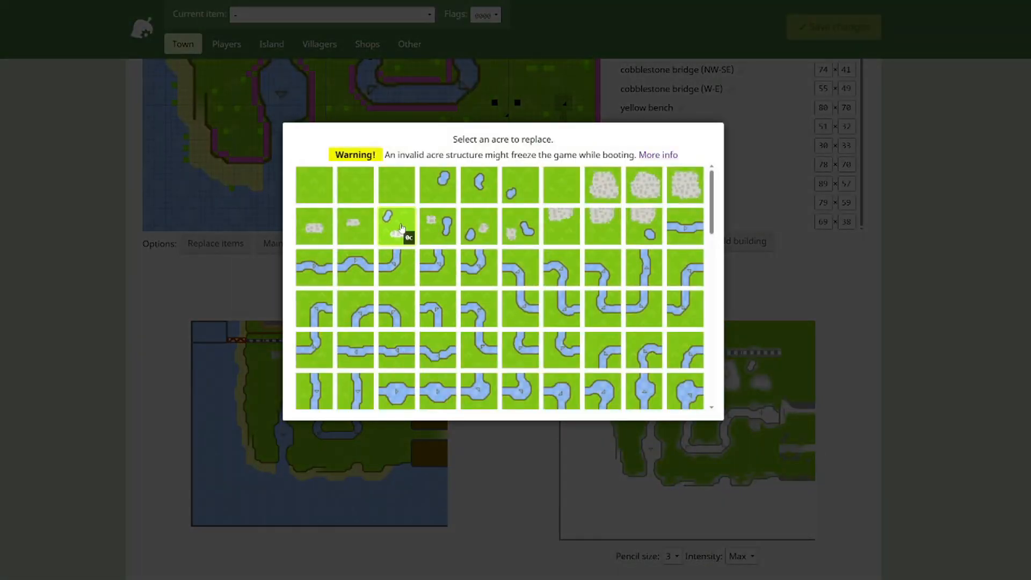
click(514, 239)
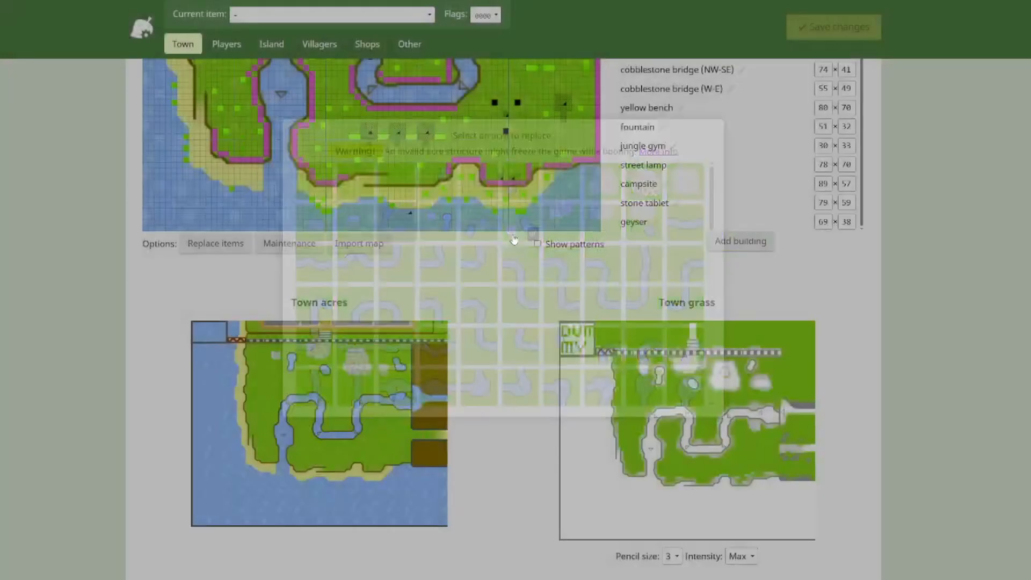
click(396, 369)
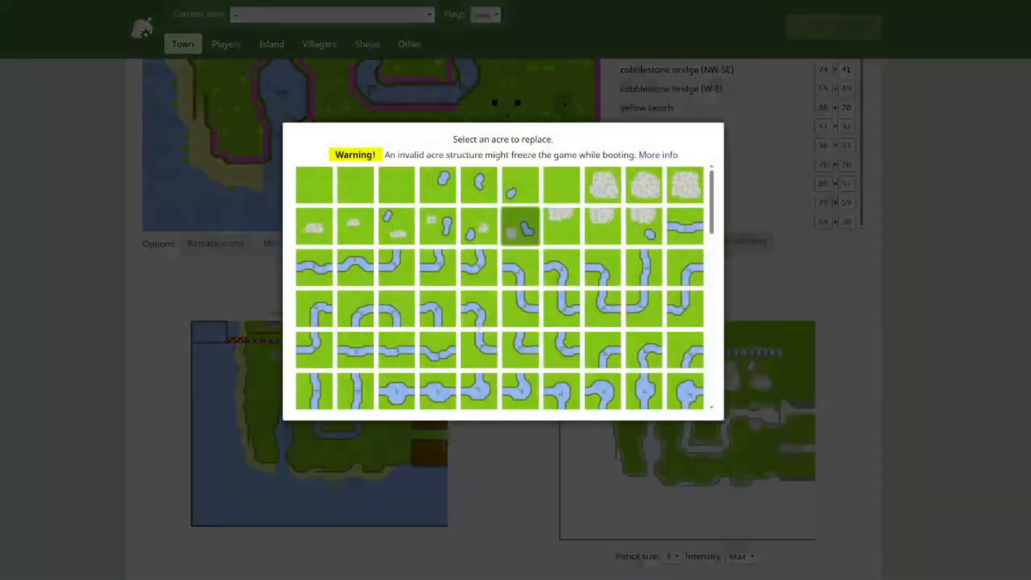
click(569, 195)
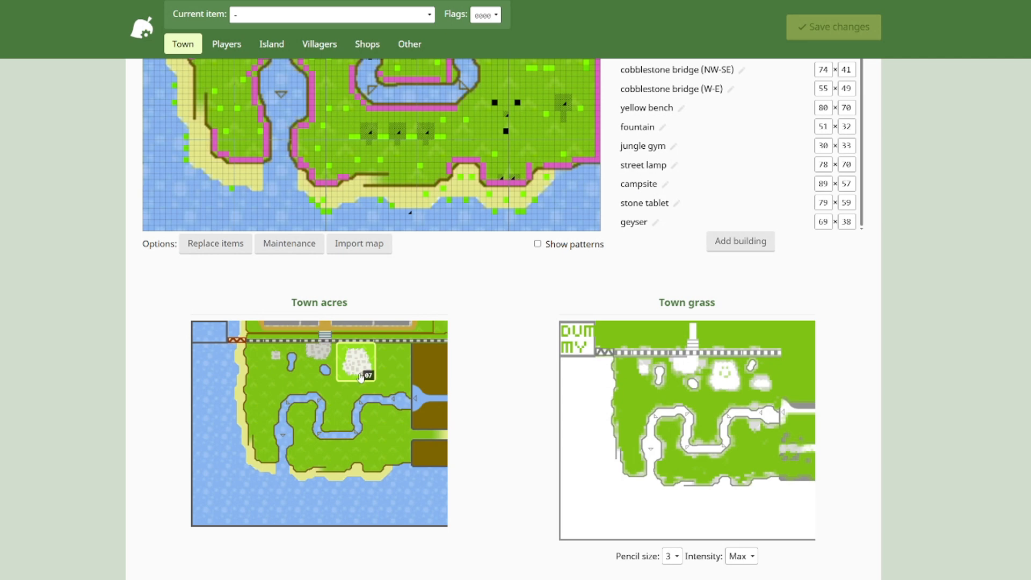
Replace the northeast acre with the small rock patch and long pond, and the northwest pond acre with a large rock patch along its north edge.
click(398, 364)
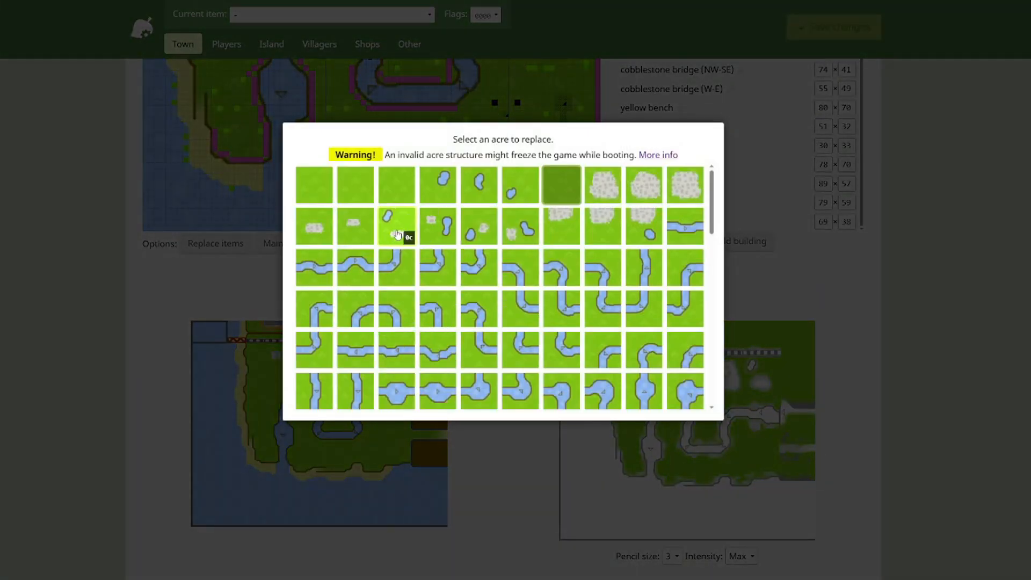
click(434, 228)
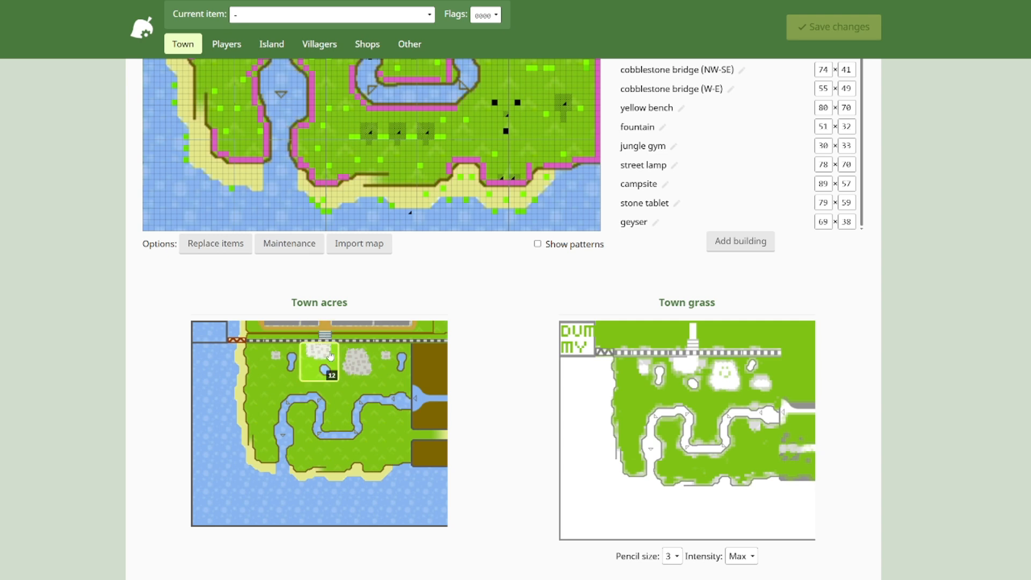
click(293, 356)
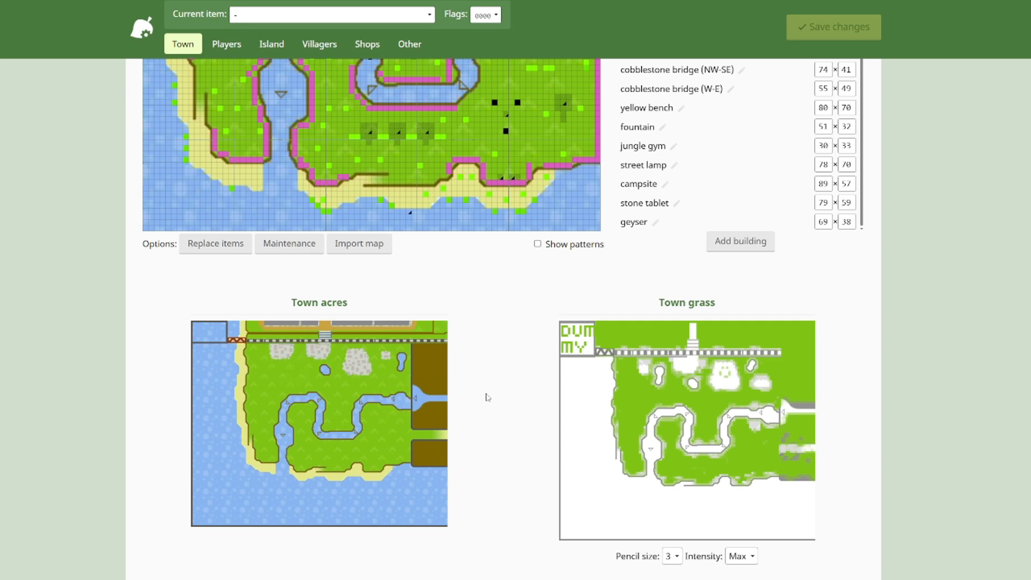
Set the grass pencil size to 2 and intensity to Min, and wear away the grass west of the river.
click(672, 556)
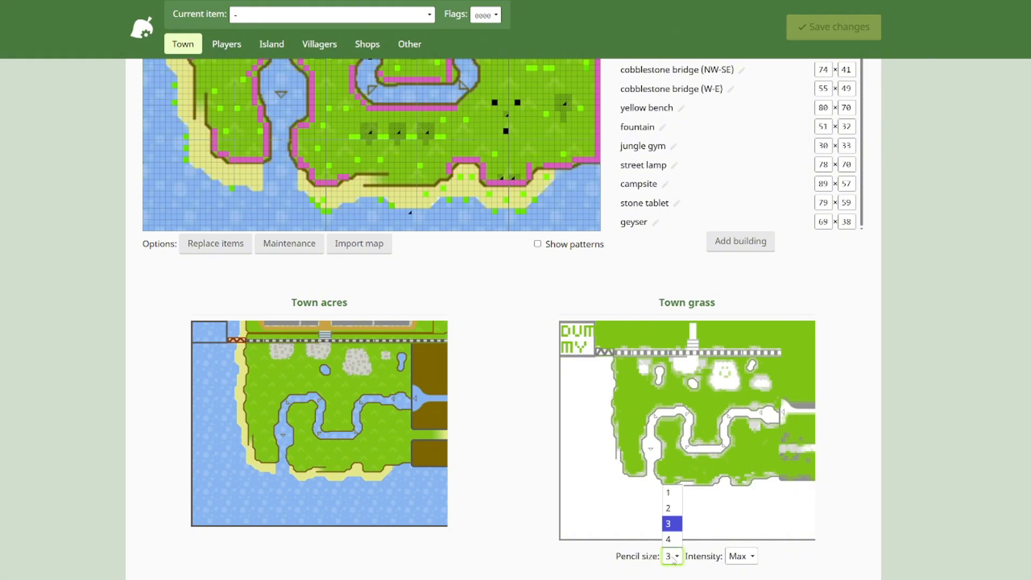
click(671, 508)
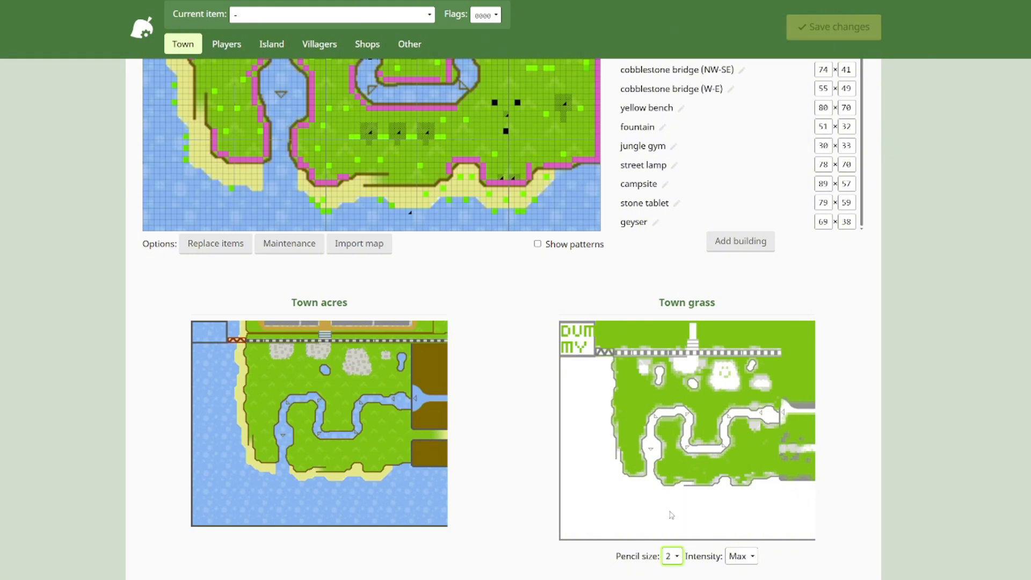
click(740, 557)
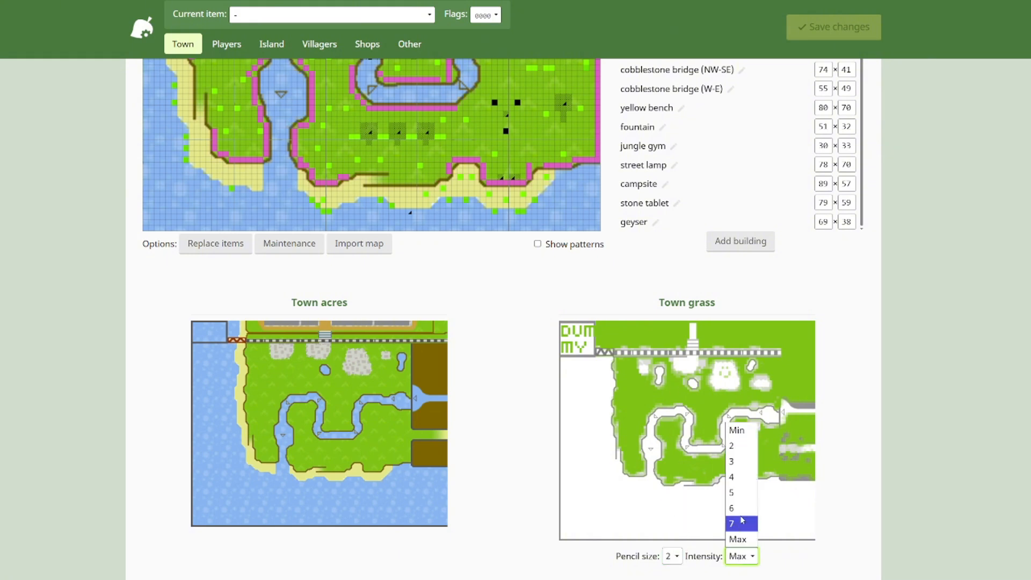
click(741, 434)
mouse_move(648, 399)
mouse_down()
mouse_move(624, 442)
mouse_move(638, 432)
mouse_up()
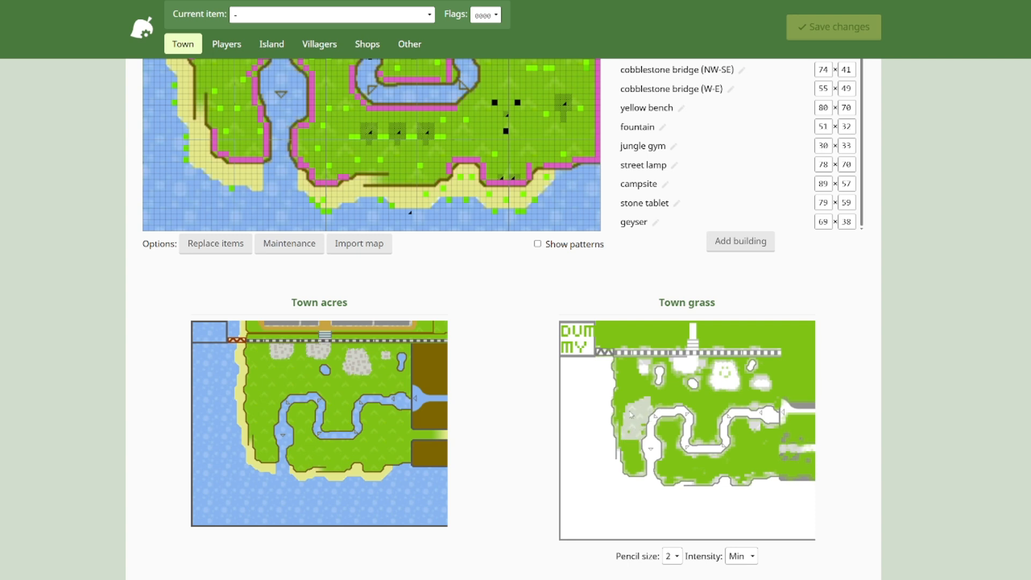
Set the grass intensity to Max and paint full grass west of the river and over the river's western bends.
click(735, 556)
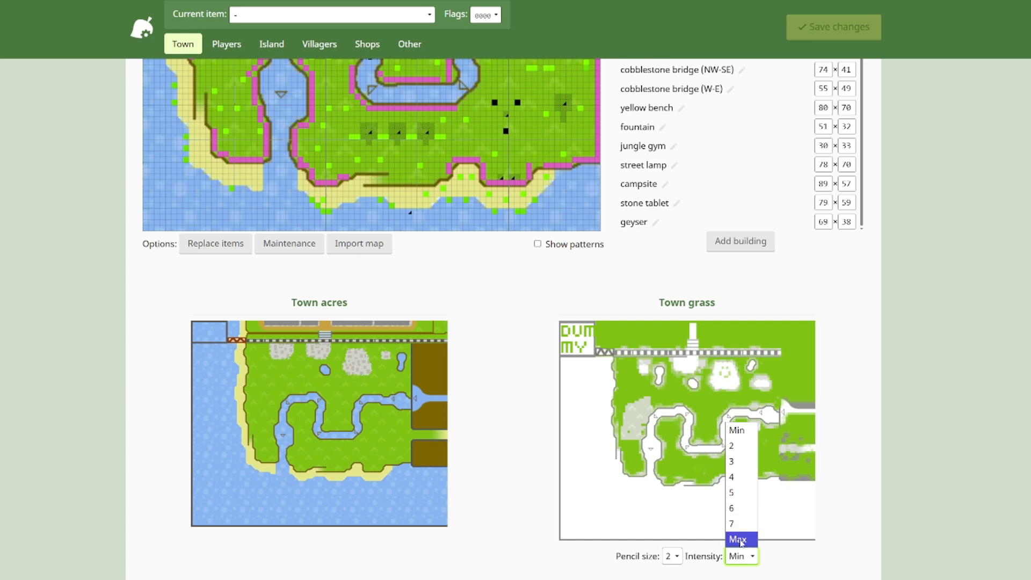
click(742, 540)
mouse_move(648, 398)
mouse_down()
mouse_move(622, 434)
mouse_move(642, 402)
mouse_move(632, 409)
mouse_move(647, 407)
mouse_move(629, 440)
mouse_move(651, 411)
mouse_up()
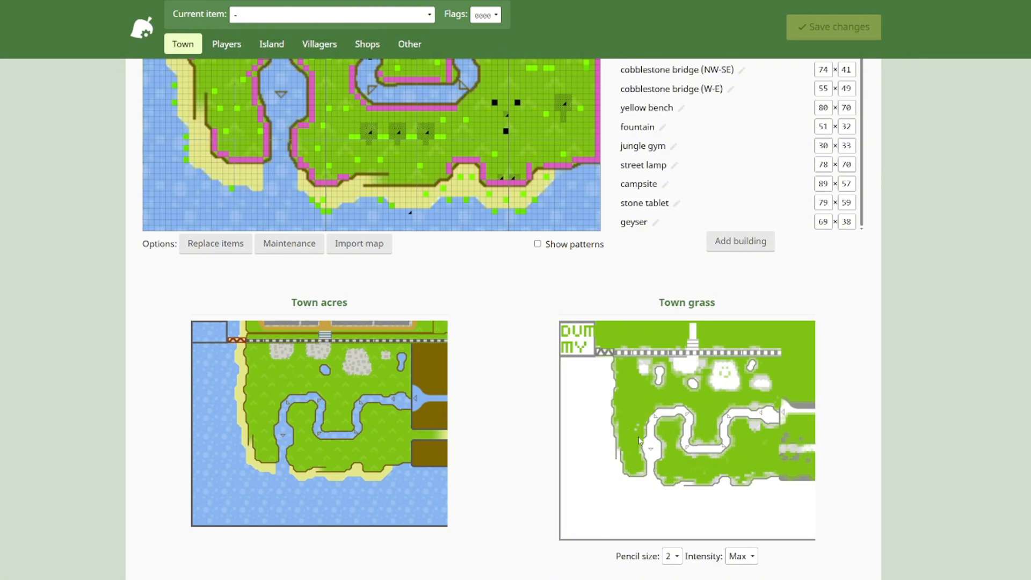
mouse_move(691, 408)
mouse_down()
mouse_move(652, 419)
mouse_move(645, 442)
mouse_move(661, 438)
mouse_up()
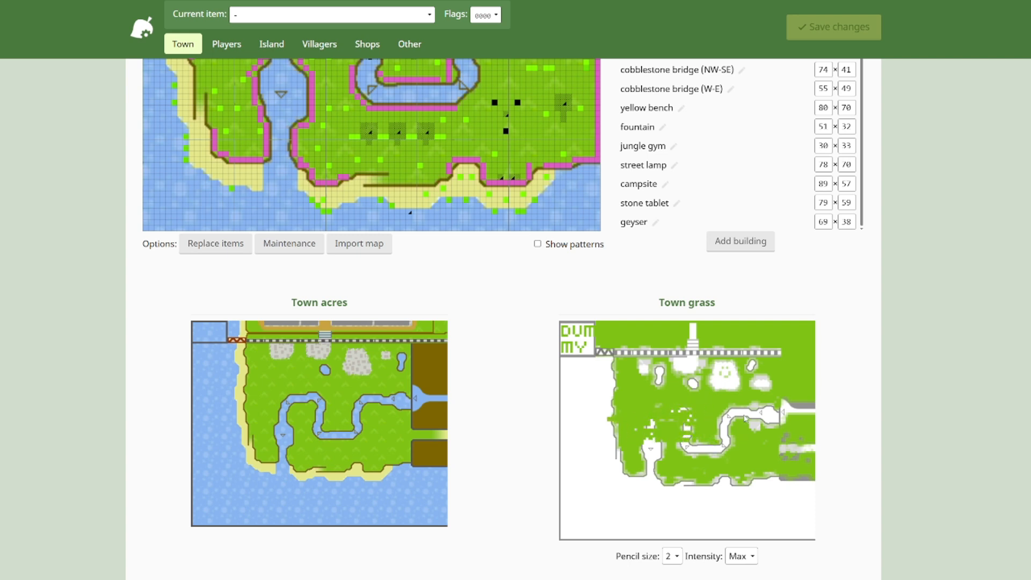
Set the grass intensity to Min and paint the grass off the river's western bends.
click(741, 556)
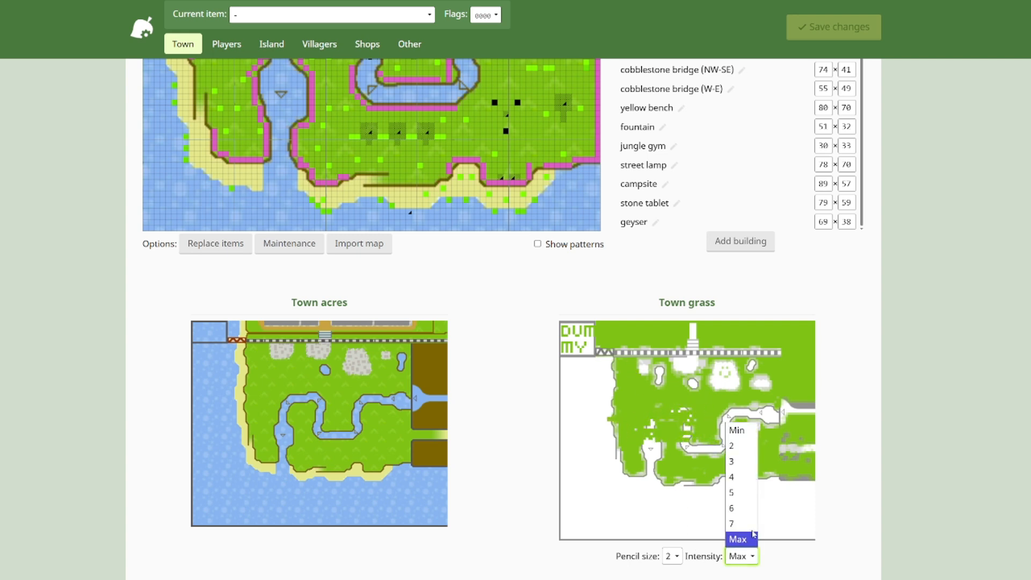
click(736, 429)
mouse_move(671, 418)
mouse_down()
mouse_move(661, 415)
mouse_move(651, 436)
mouse_move(685, 415)
mouse_move(686, 447)
mouse_up()
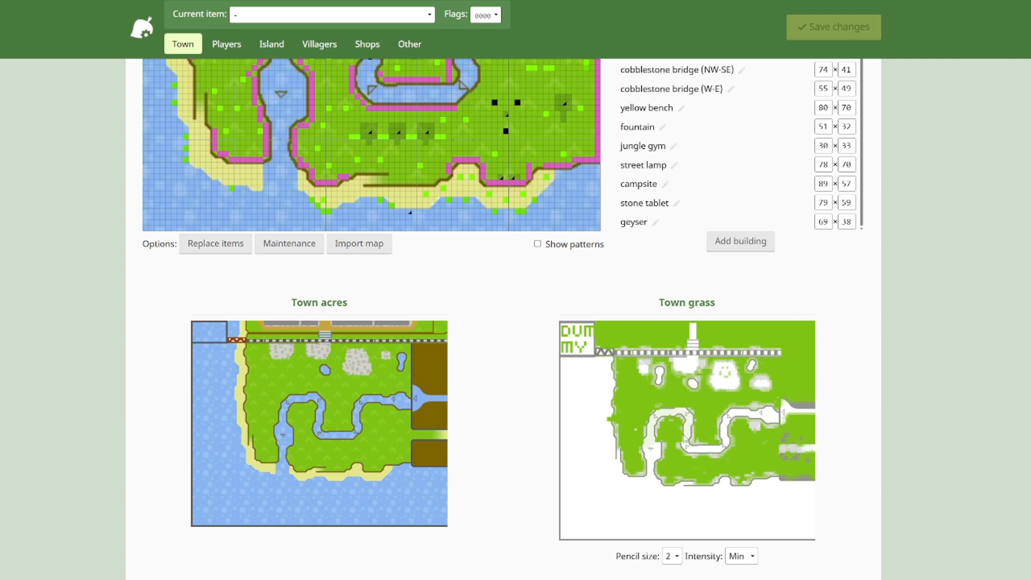
Set the grass pencil size to 4 and wear away the grass across nearly the whole town.
click(671, 556)
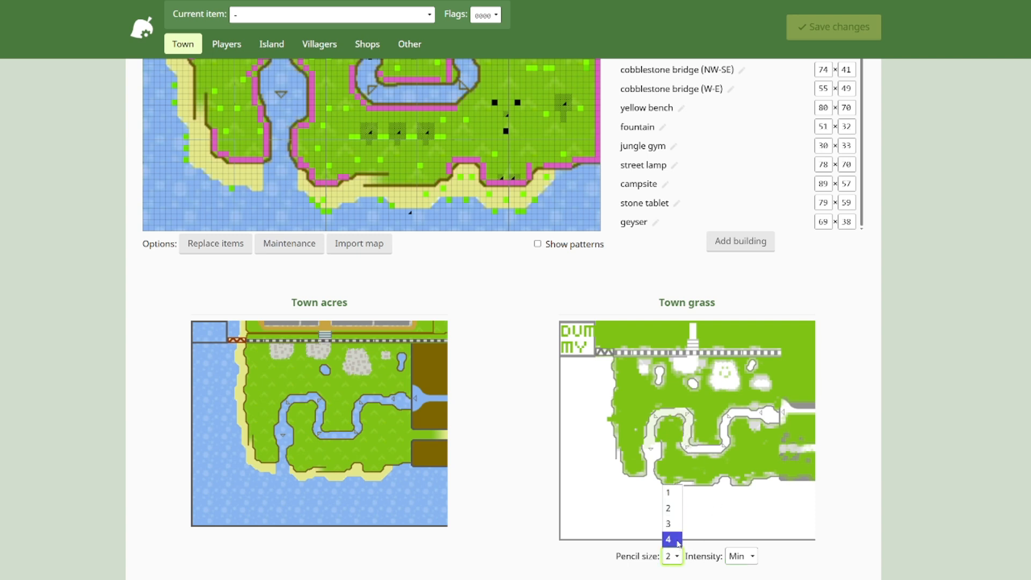
click(671, 540)
mouse_move(653, 472)
mouse_down()
mouse_move(788, 465)
mouse_move(752, 437)
mouse_move(787, 421)
mouse_move(702, 418)
mouse_move(774, 400)
mouse_move(612, 405)
mouse_move(692, 361)
mouse_move(790, 376)
mouse_move(805, 397)
mouse_move(703, 432)
mouse_move(718, 457)
mouse_move(766, 479)
mouse_move(665, 486)
mouse_move(638, 440)
mouse_move(641, 468)
mouse_up()
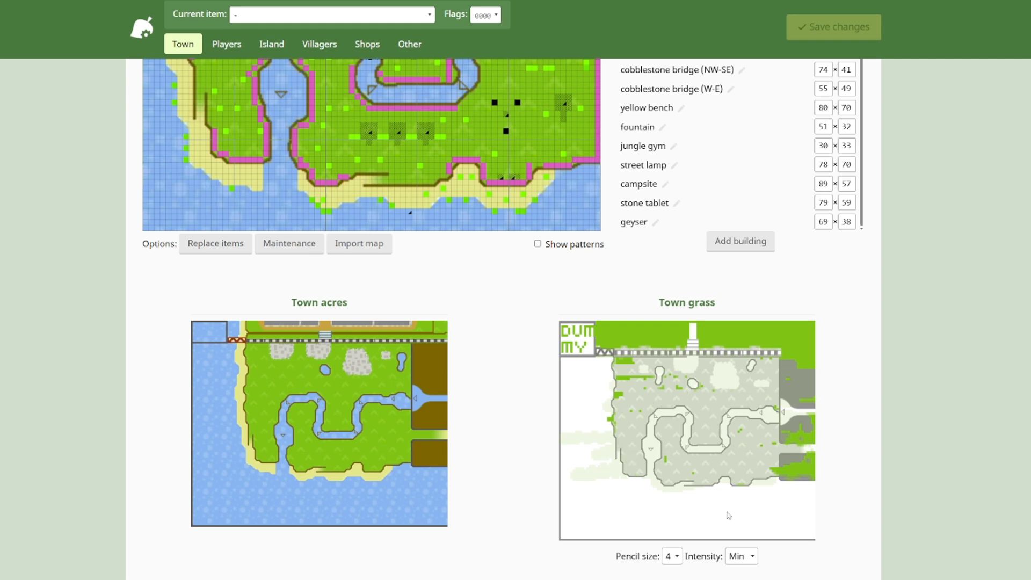
Set the grass intensity to Max and paint full grass on the land strip west of the river.
click(741, 556)
click(735, 538)
mouse_move(619, 418)
mouse_down()
mouse_move(632, 475)
mouse_move(642, 457)
mouse_move(617, 409)
mouse_move(629, 411)
mouse_up()
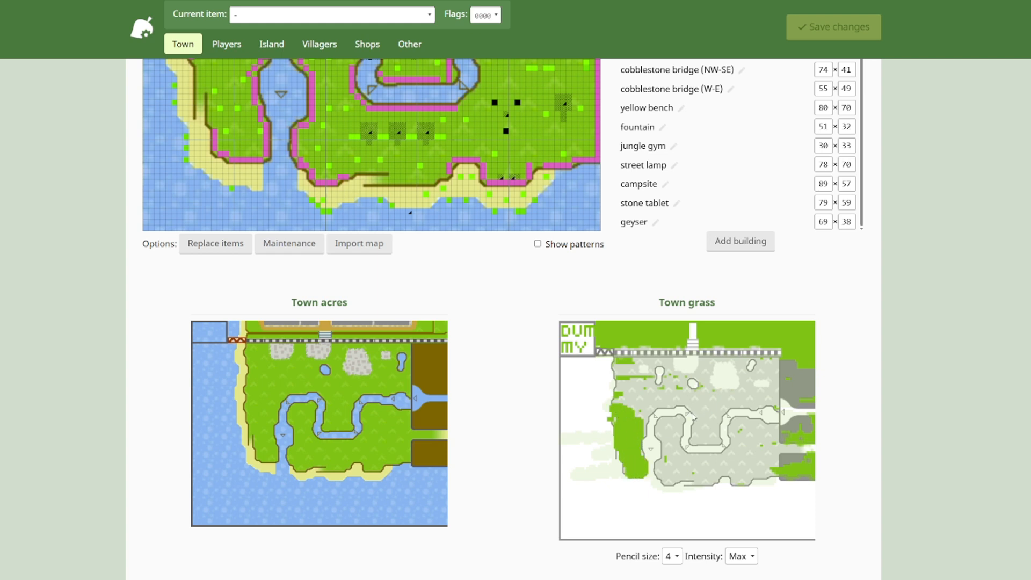
Open the players page and examine the first player's name field and the gender and tan choices.
scroll(629, 411, up, 5)
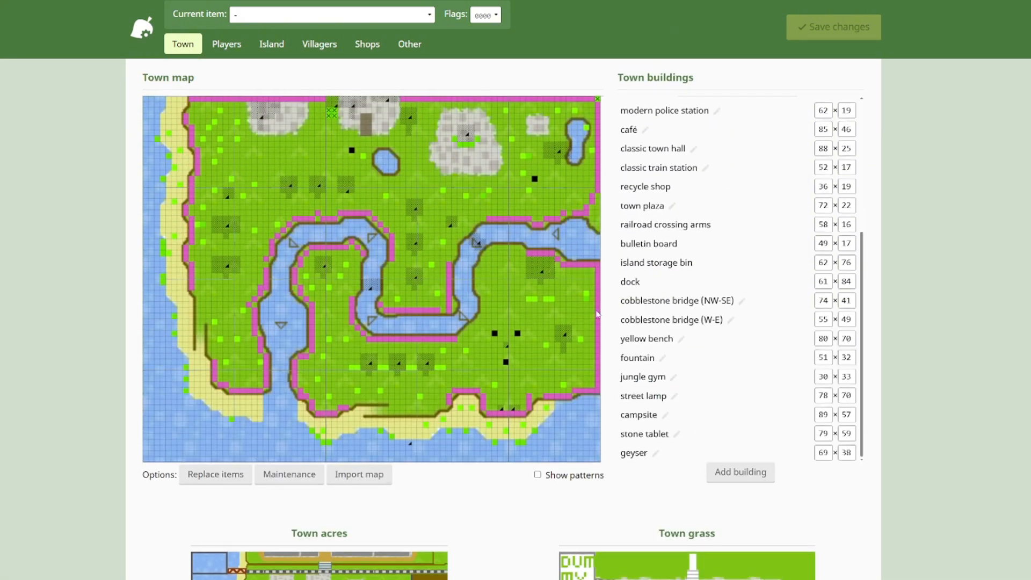
click(229, 43)
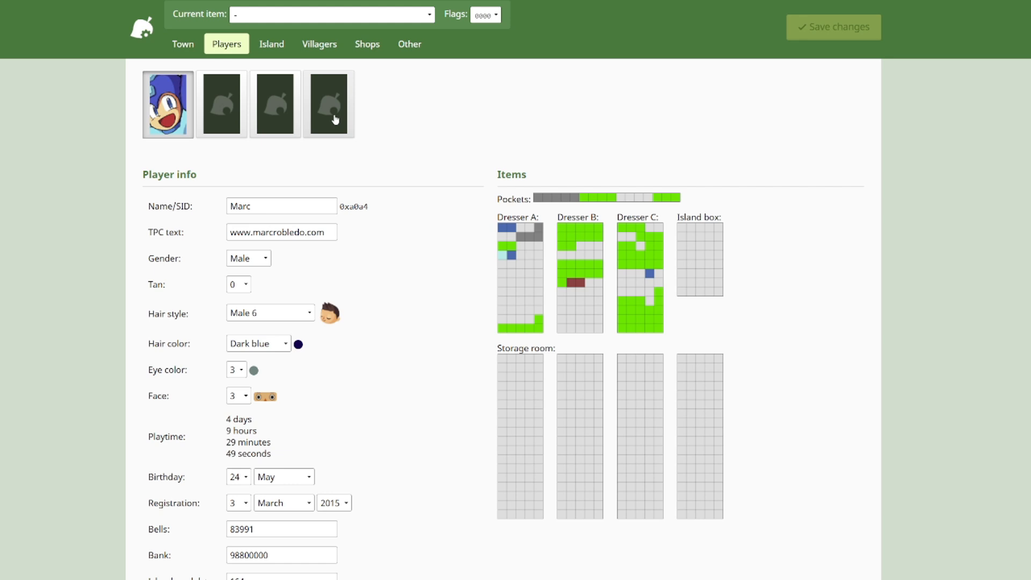
drag(268, 205, 217, 213)
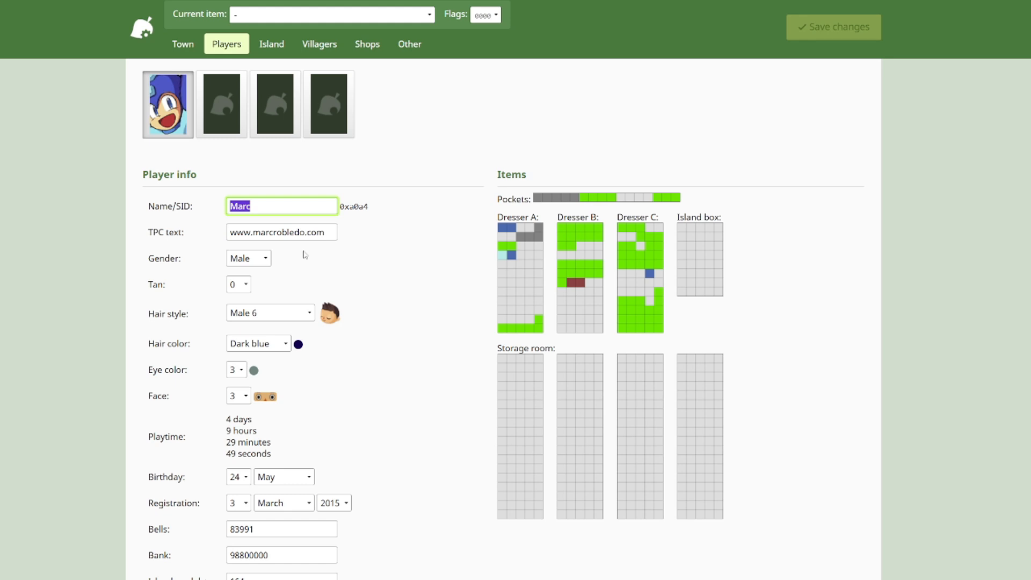
click(257, 262)
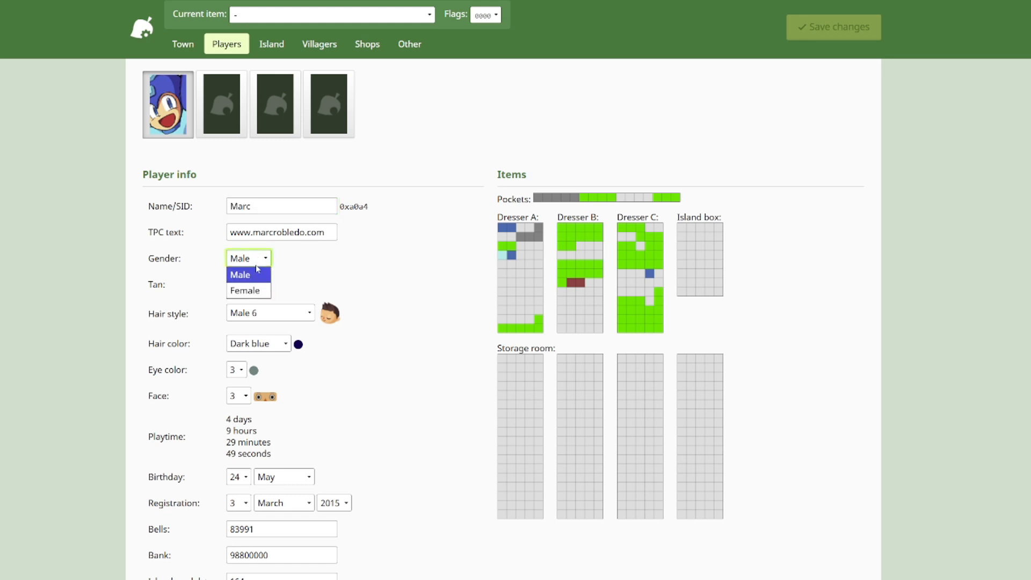
click(257, 268)
click(247, 288)
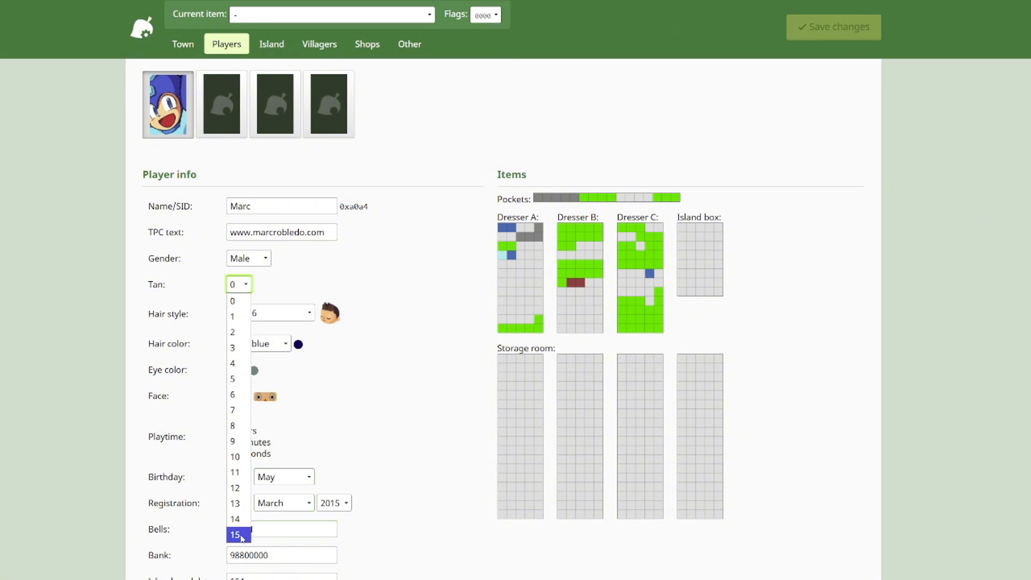
click(248, 286)
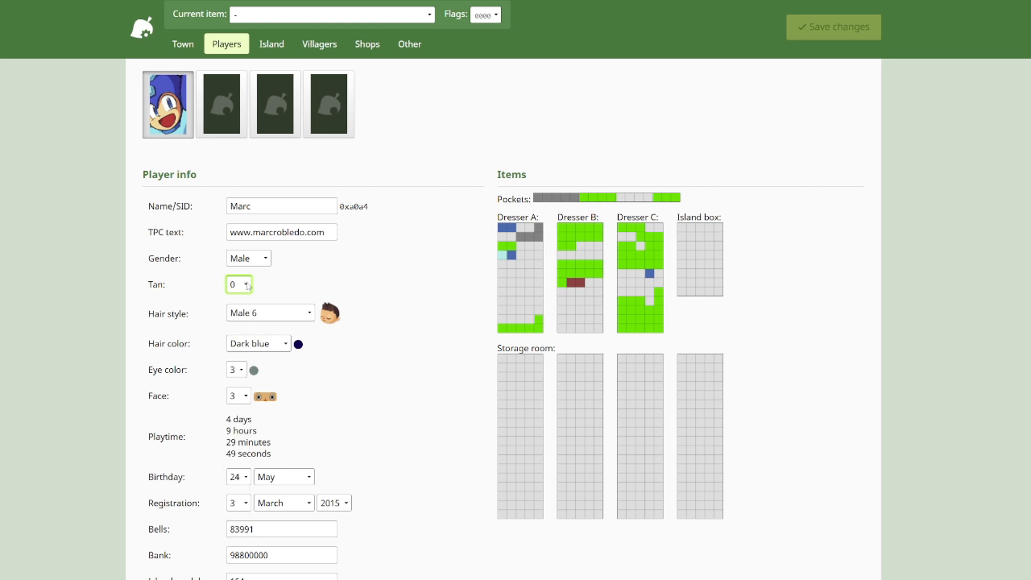
Try the Female 13 hair style on the first player and settle on Female 12.
click(264, 318)
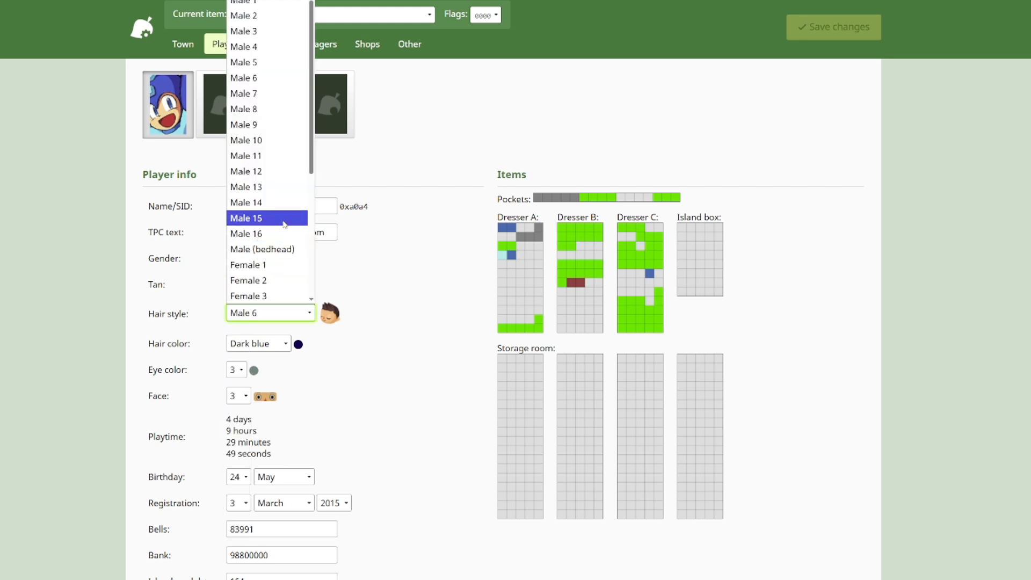
scroll(274, 215, down, 5)
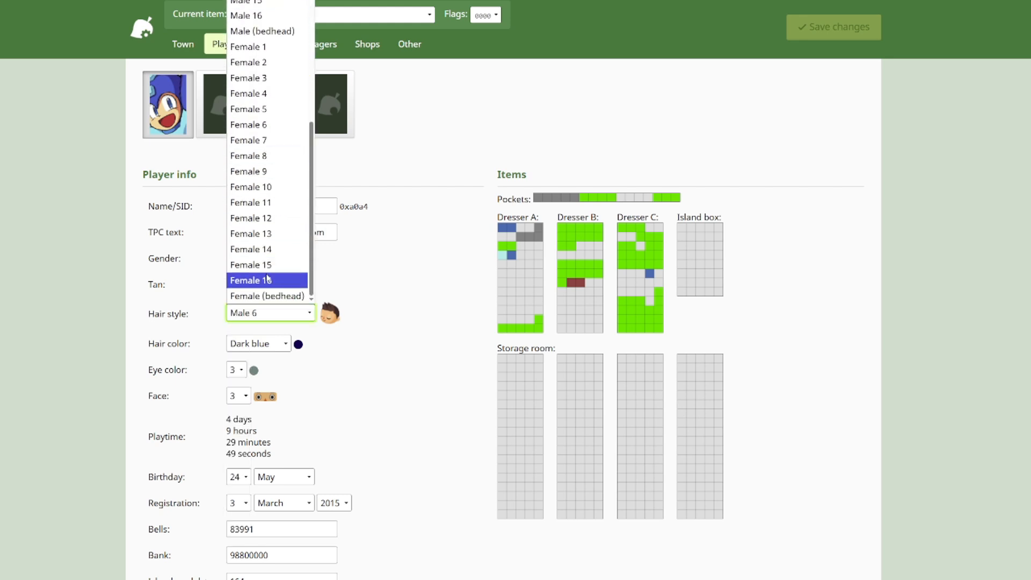
click(252, 233)
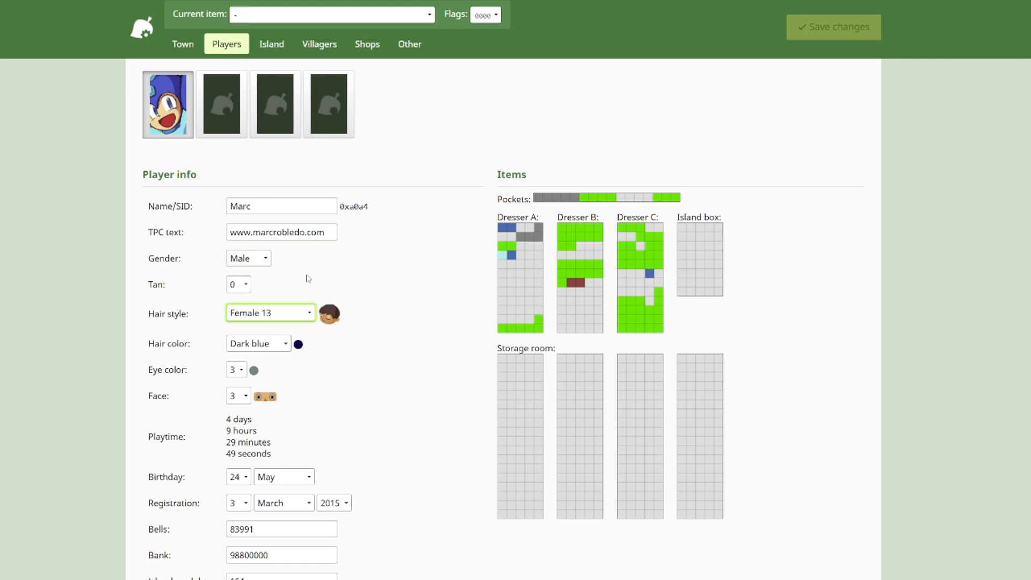
click(278, 318)
click(253, 278)
Try the Pink hair color on the first player and settle on Light blue.
click(288, 342)
click(237, 191)
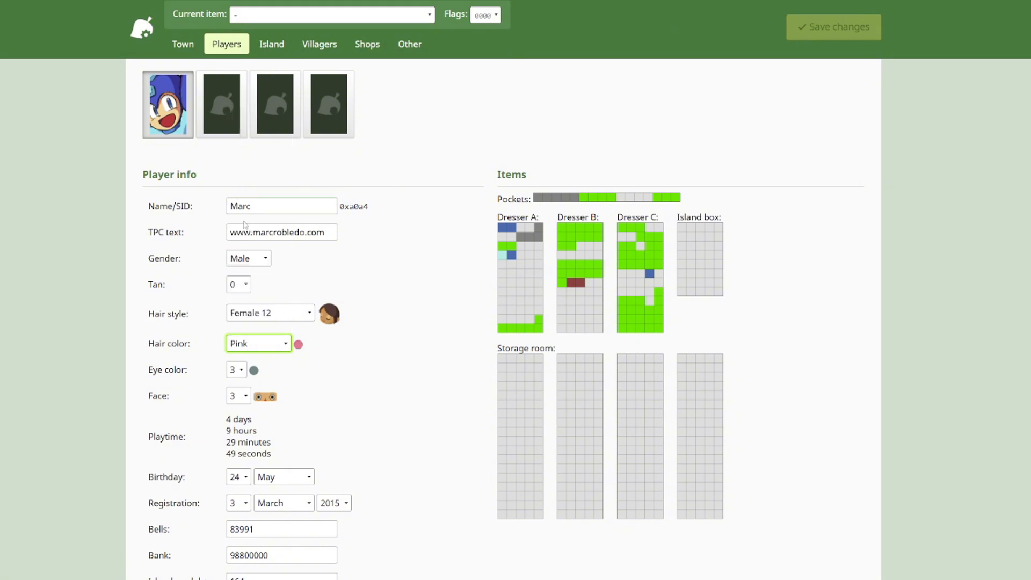
click(264, 340)
click(241, 129)
Try eye color 2 on the first player and settle on eye color 1.
click(235, 371)
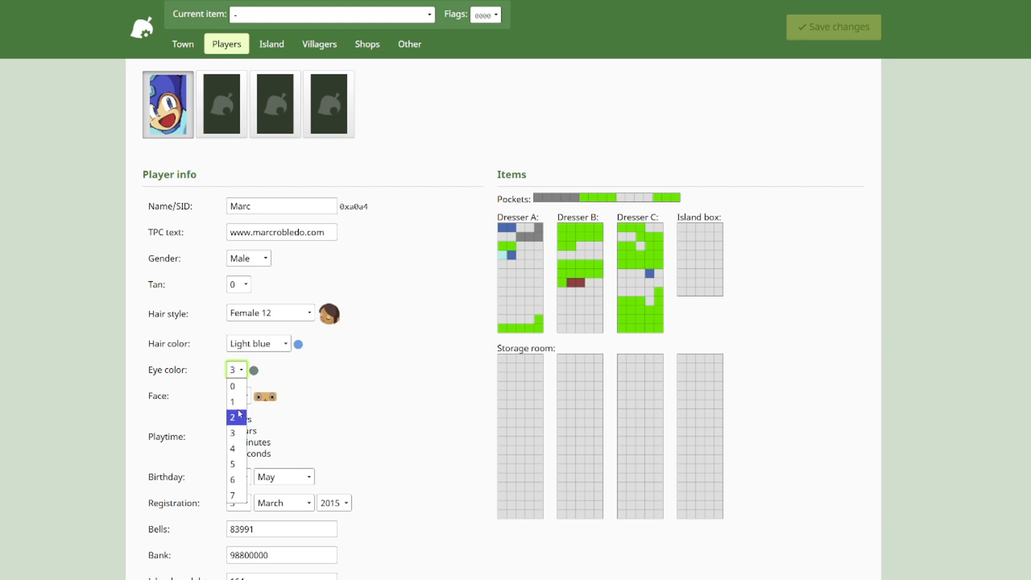
click(237, 417)
click(243, 372)
click(239, 382)
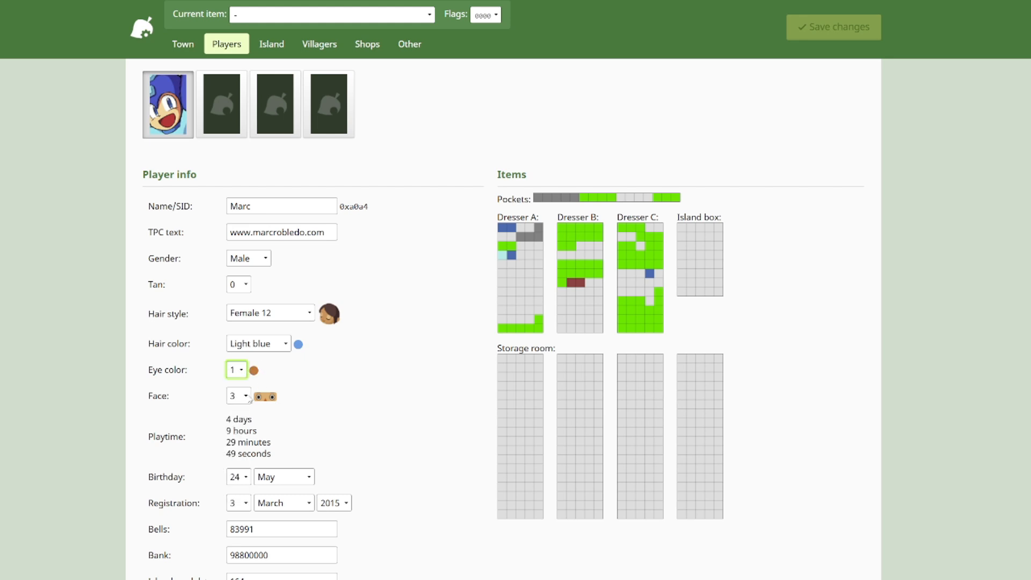
Try face 10 on the first player and settle on face 9.
click(238, 395)
click(237, 363)
click(240, 395)
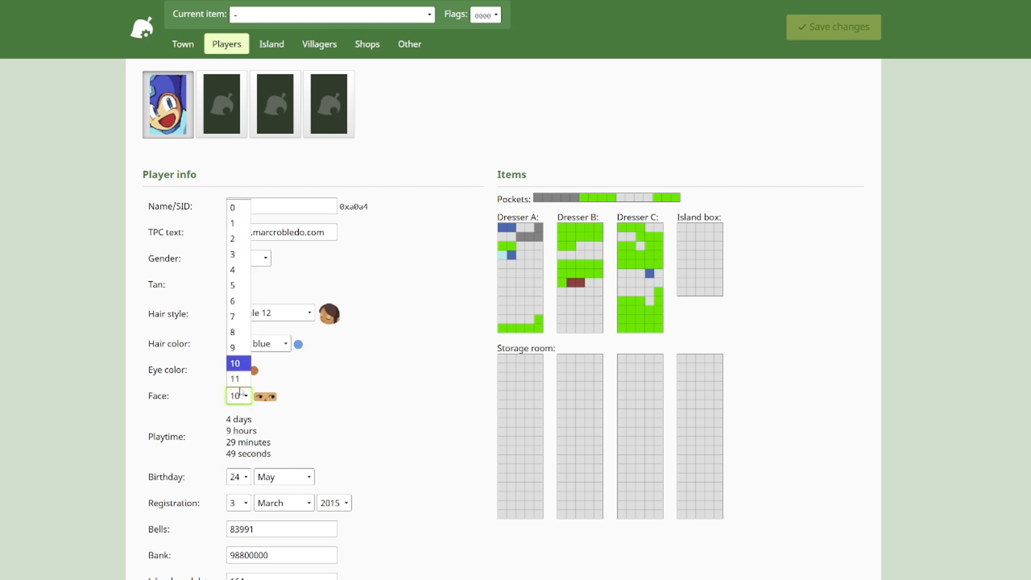
click(240, 394)
click(239, 395)
click(236, 348)
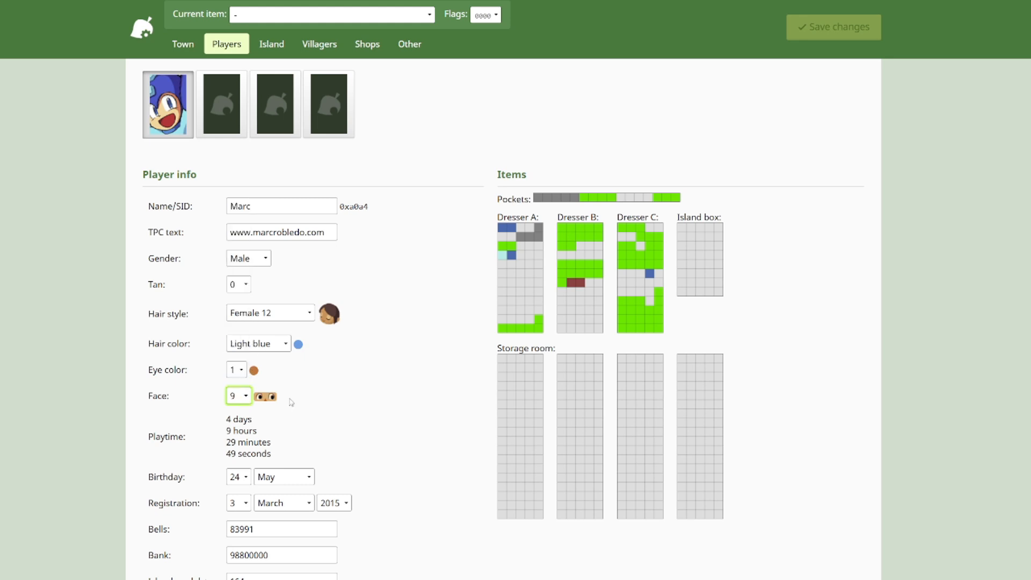
Set the first player's Bells to 999999.
scroll(290, 402, down, 2)
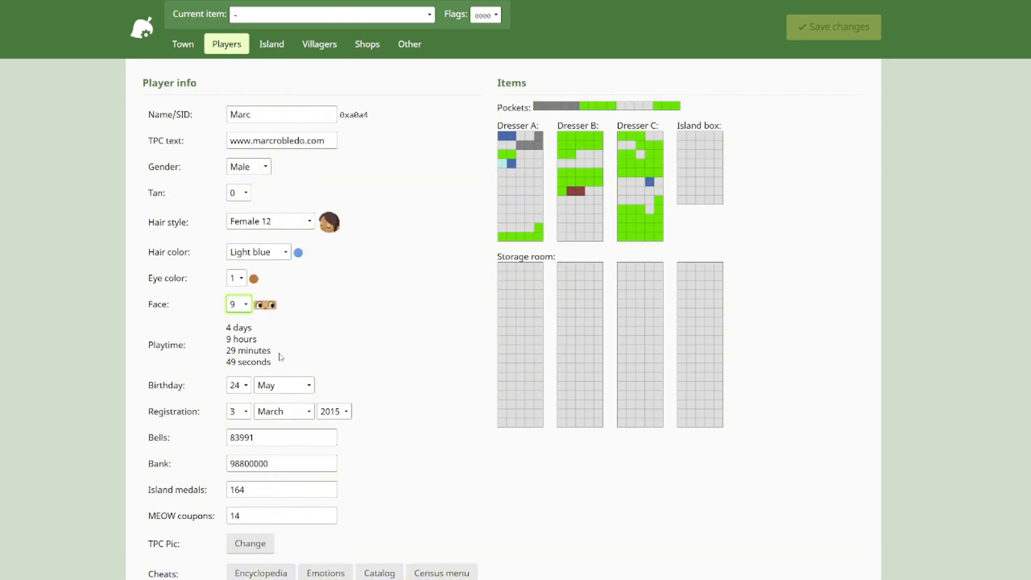
scroll(270, 359, down, 2)
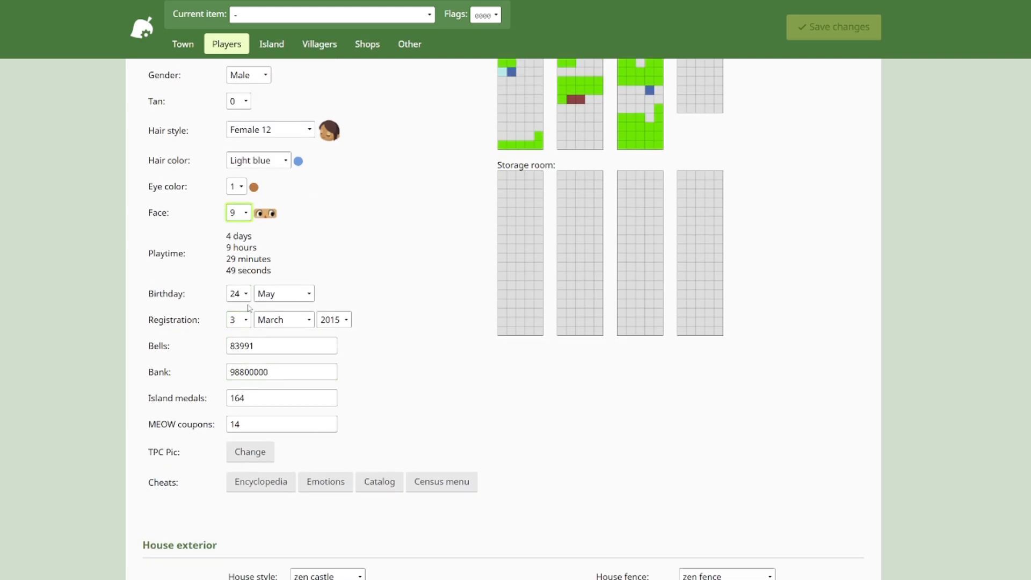
click(262, 347)
text(09999)
click(354, 353)
Check the encyclopedia and emotions cheats for the player without applying them.
scroll(226, 424, down, 2)
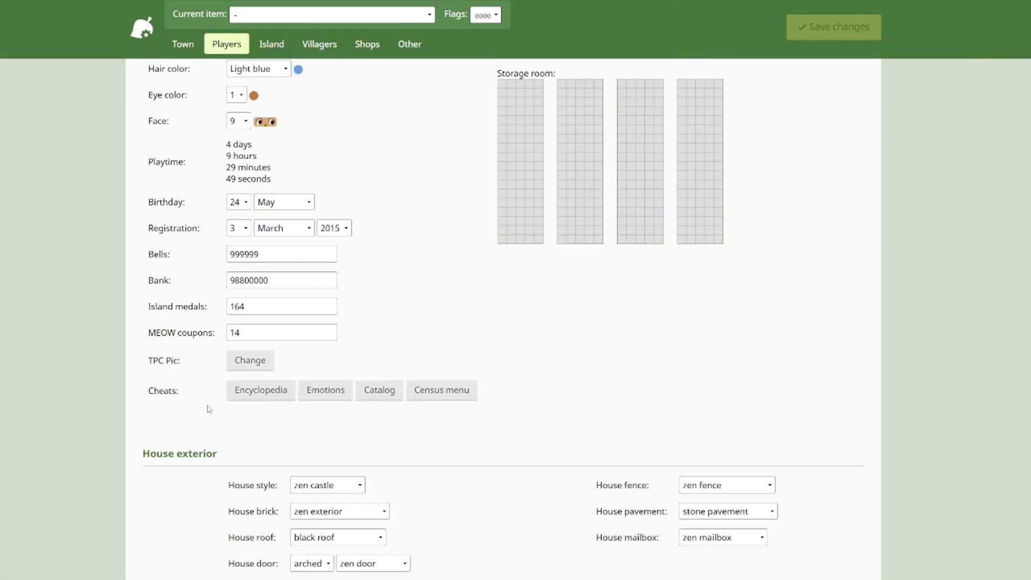
click(270, 394)
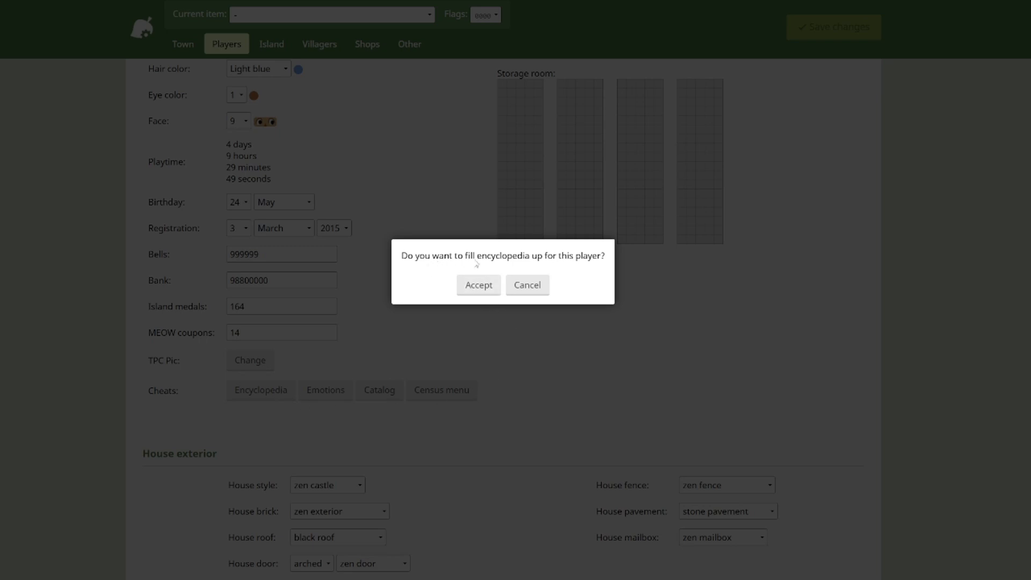
click(526, 284)
click(338, 389)
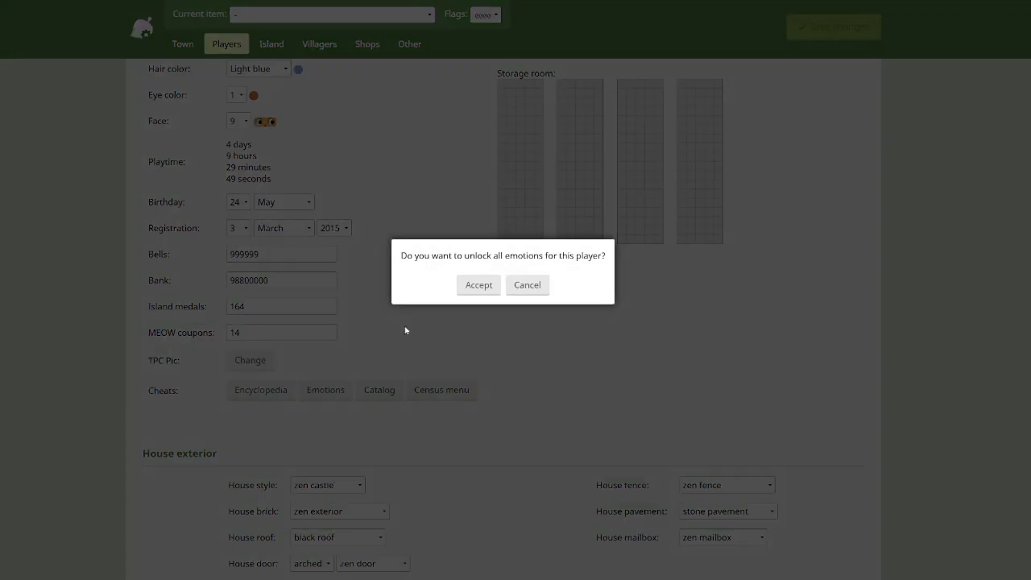
click(526, 288)
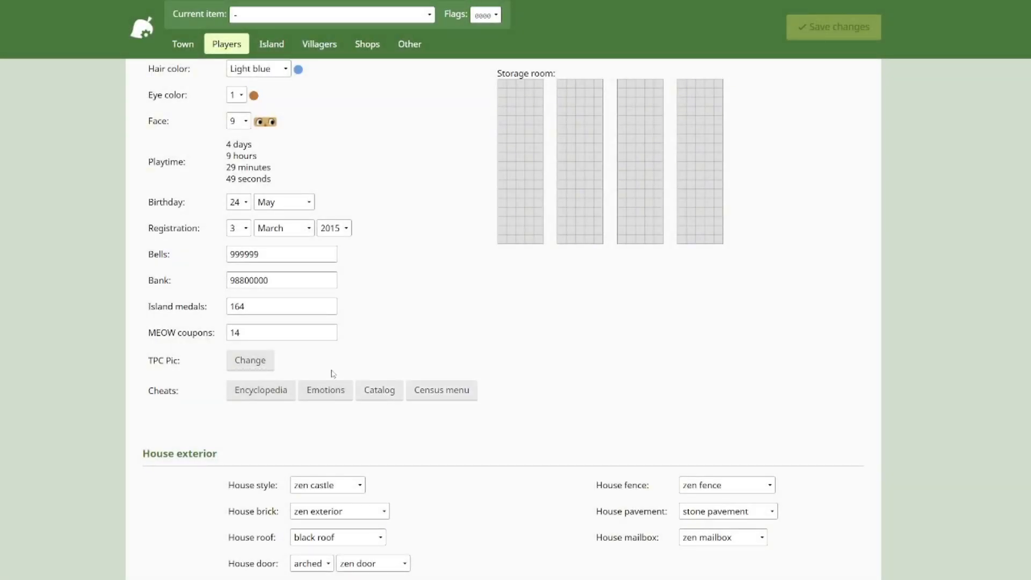
Try the mansion and castle house styles for the player's house and settle on modern house.
scroll(327, 355, down, 3)
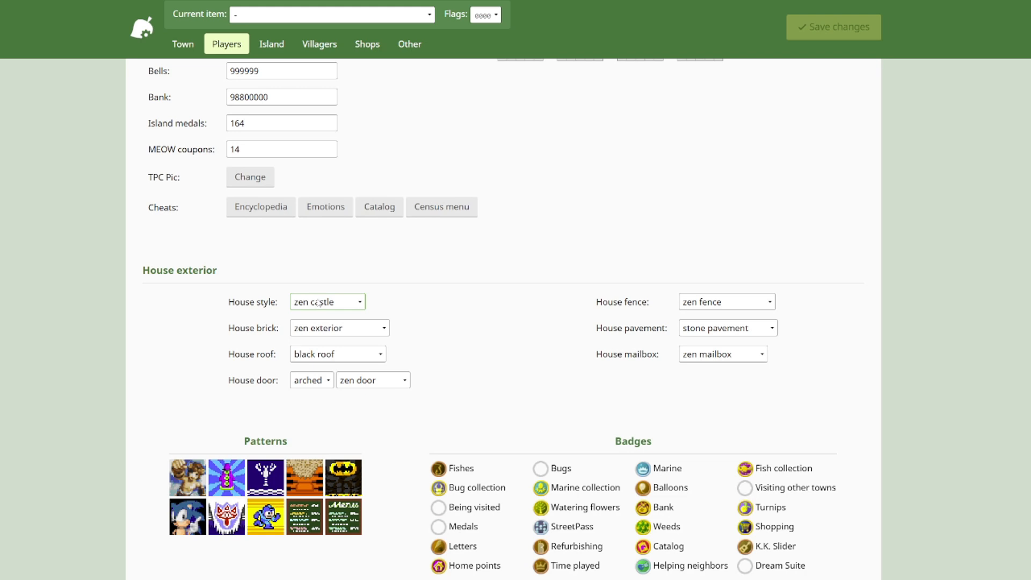
scroll(333, 300, down, 1)
click(329, 258)
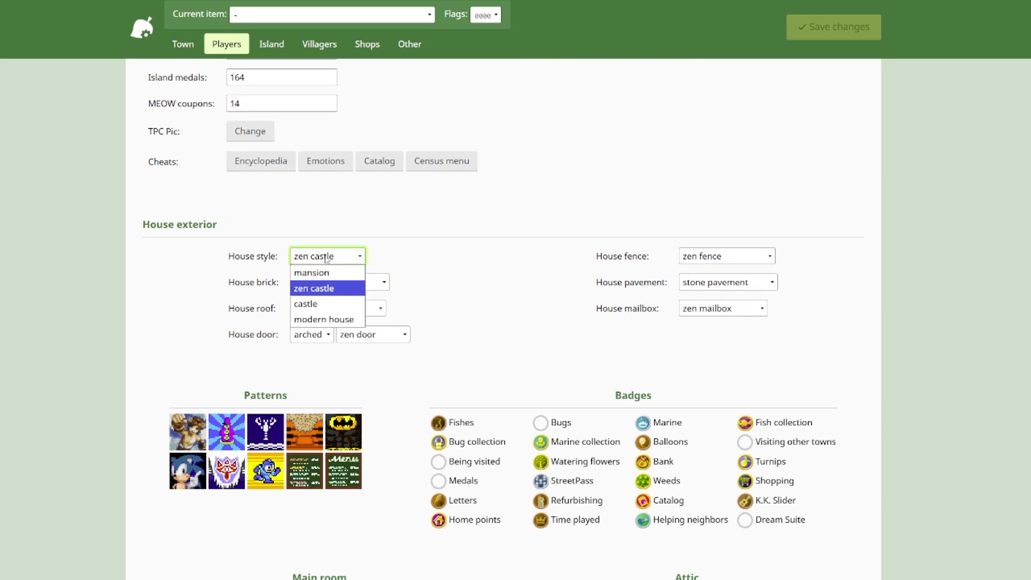
click(334, 270)
click(332, 257)
click(329, 304)
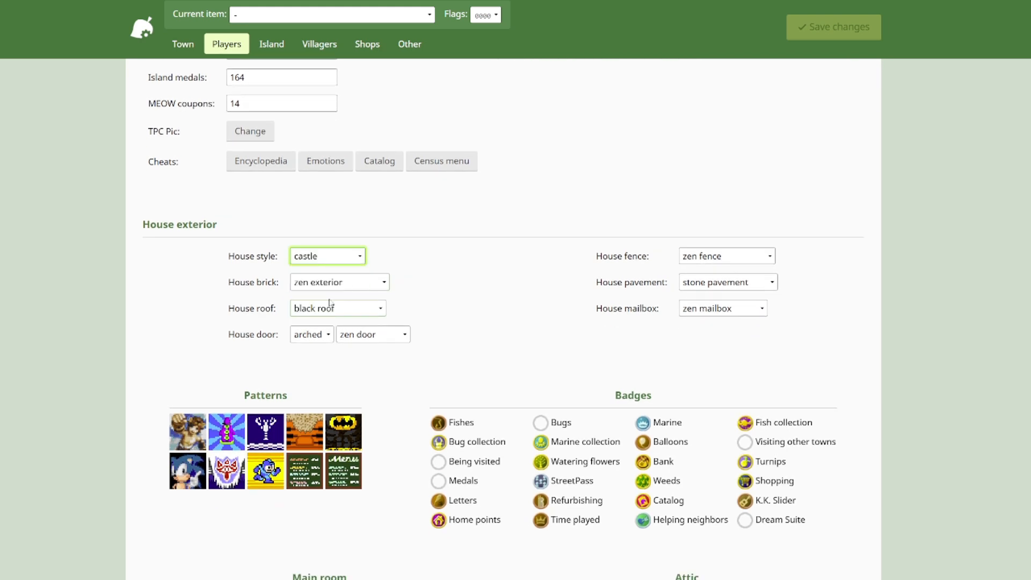
click(322, 258)
click(324, 320)
Look through the house brick choices and set the house fence to country fence.
click(318, 282)
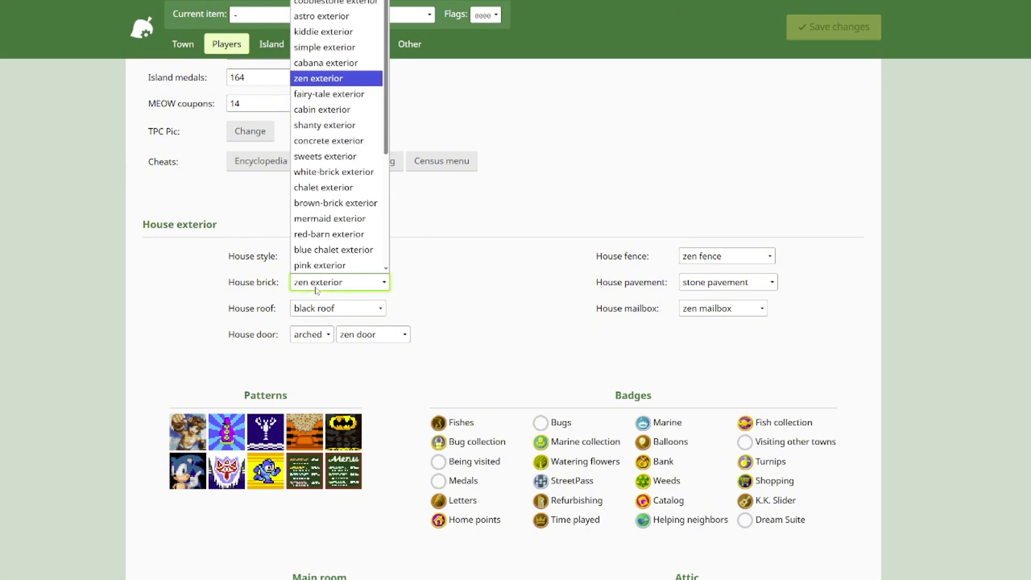
click(439, 308)
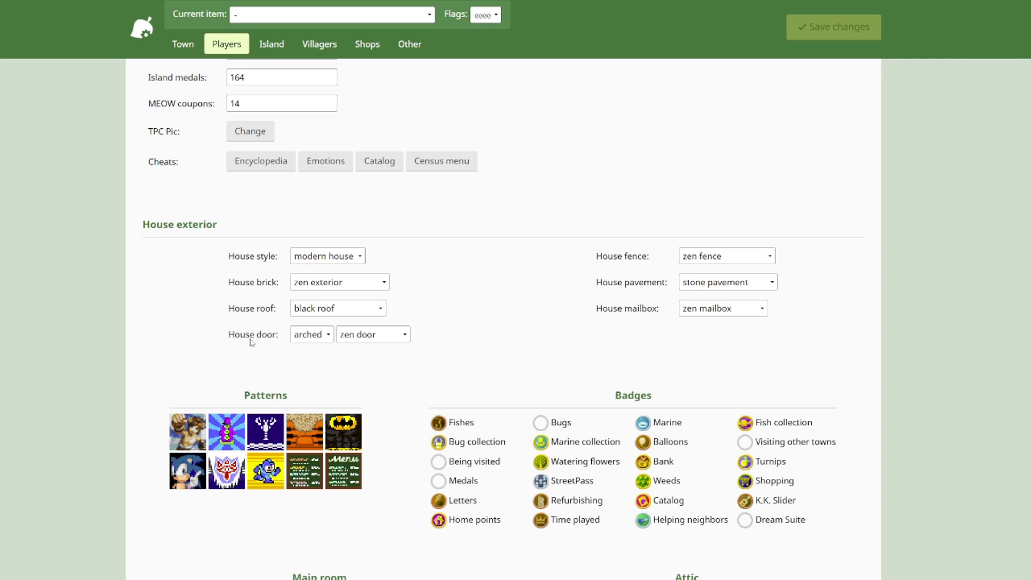
click(738, 257)
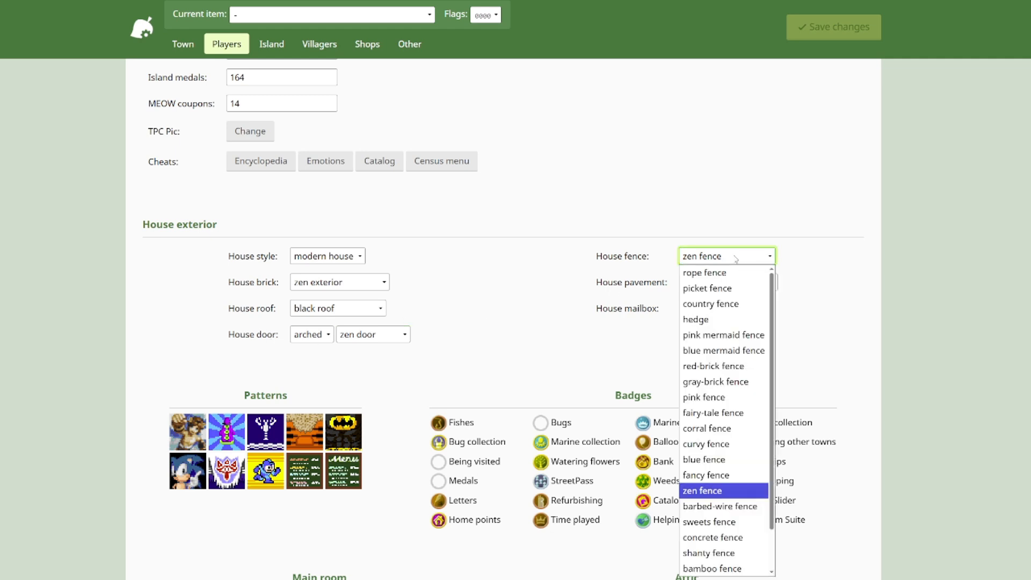
click(724, 303)
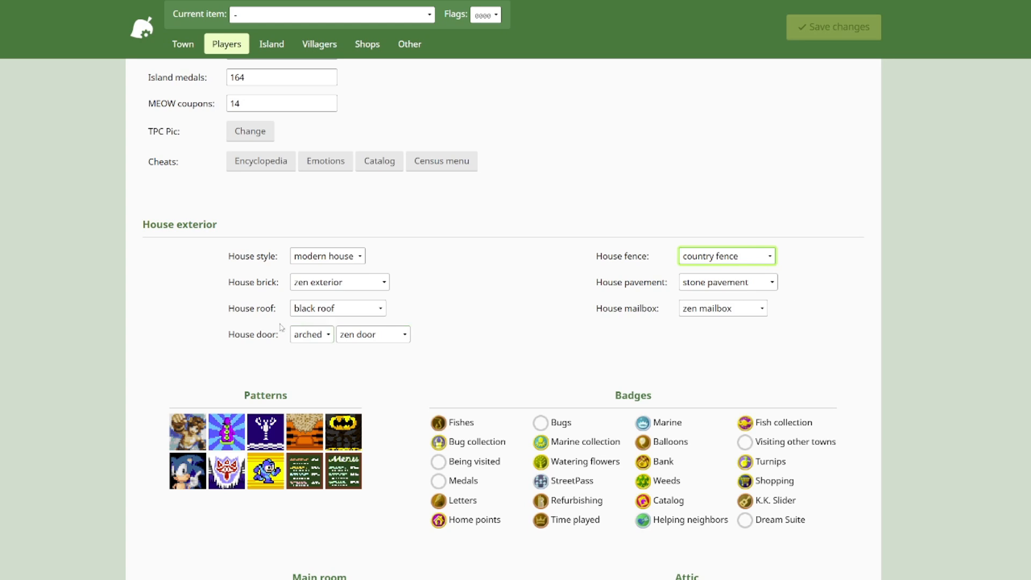
Examine the import and export options of the Kid Icarus pattern and close them without changes.
scroll(280, 326, down, 3)
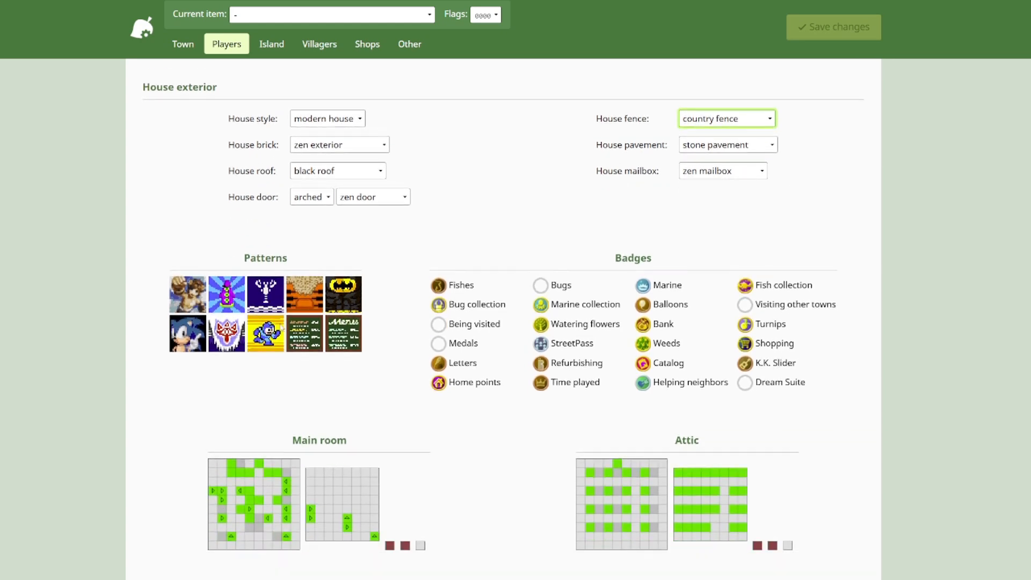
click(196, 303)
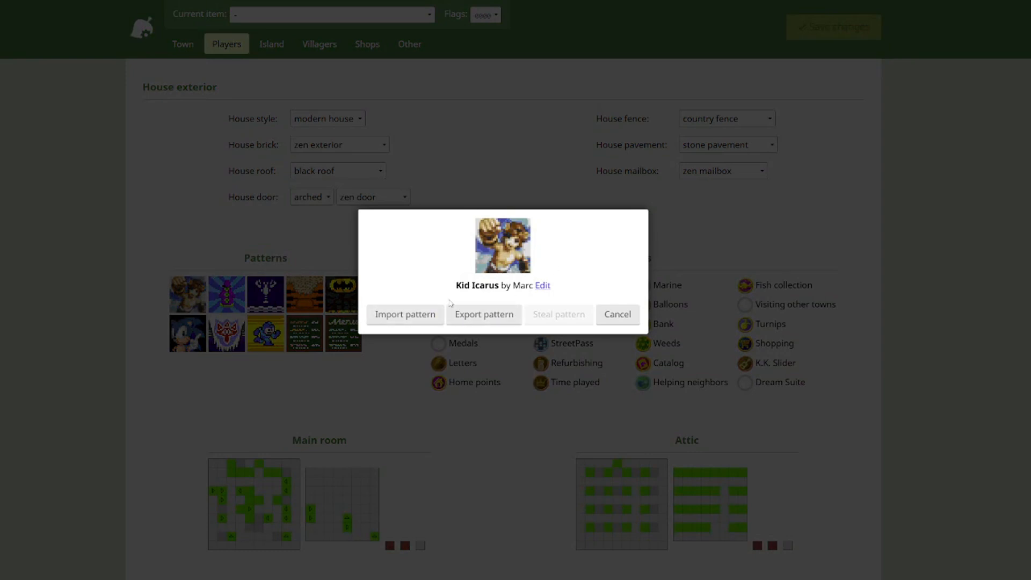
click(620, 316)
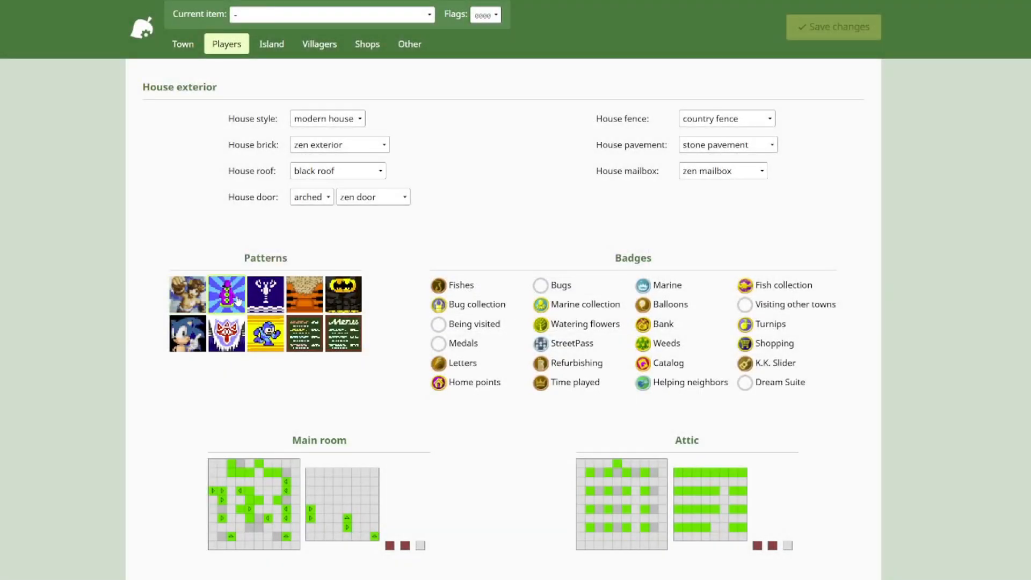
Give the player bronze badges for Being visited, Bugs, Medals, Visiting other towns and Dream Suite.
click(441, 325)
click(558, 285)
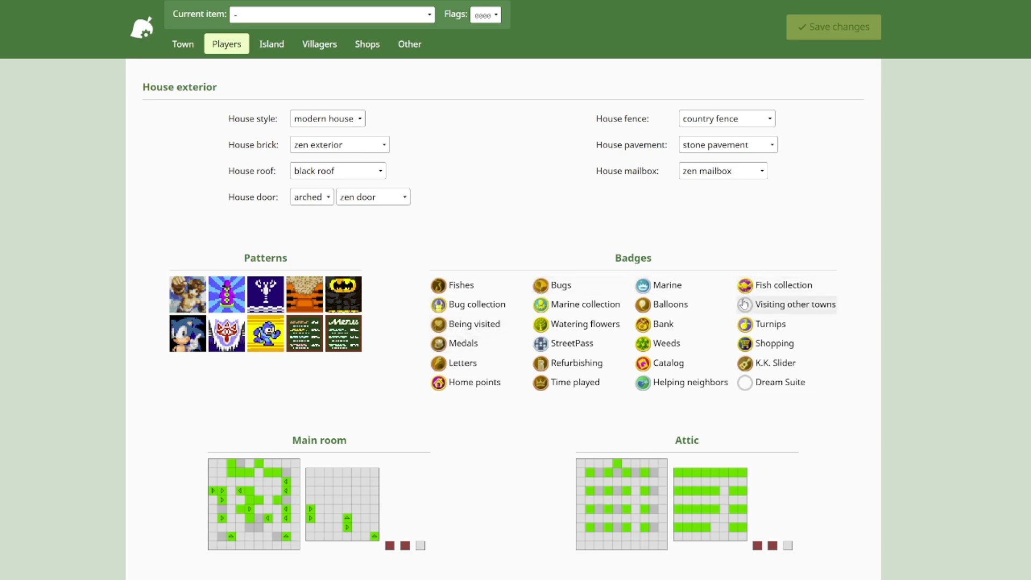
click(784, 304)
click(779, 382)
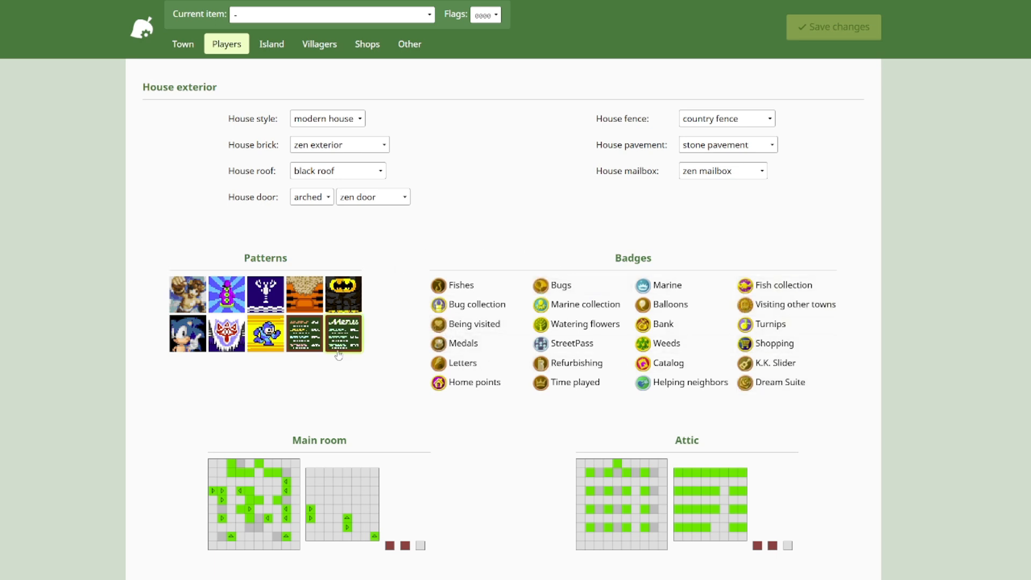
Choose the life preserver as current item and place one in the main room's larger grid and two in its smaller grid.
scroll(337, 349, down, 3)
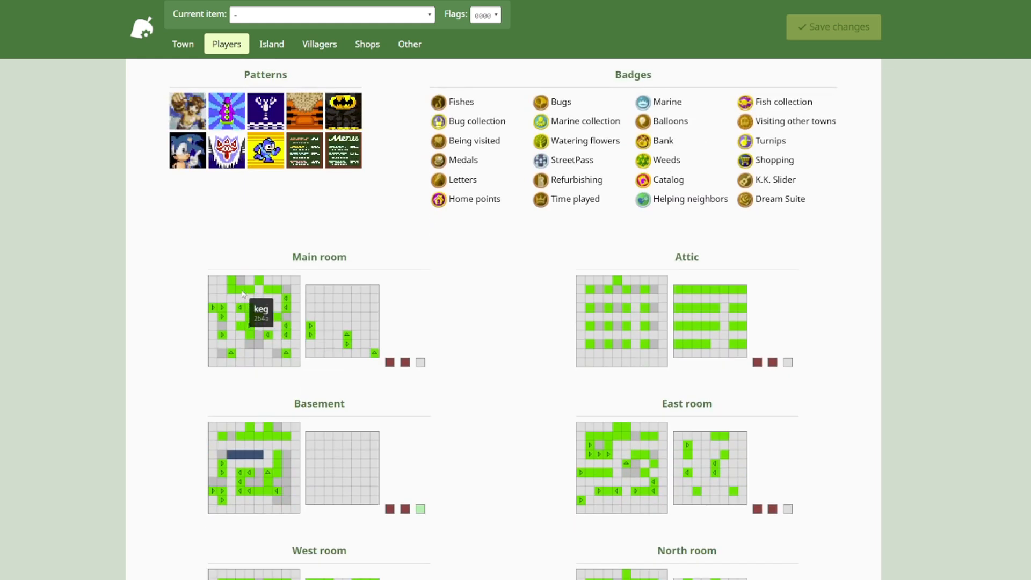
scroll(259, 287, down, 2)
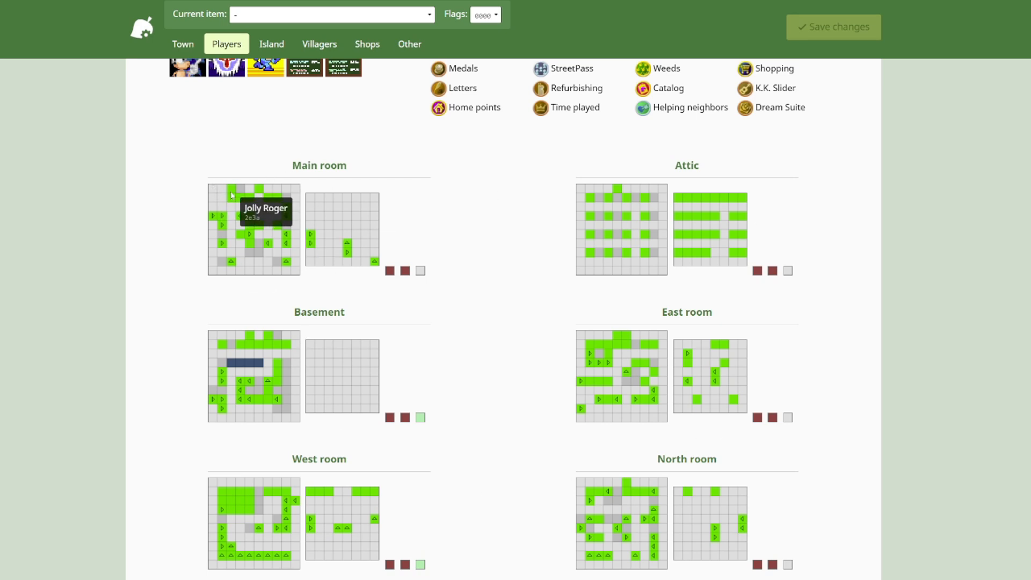
click(252, 17)
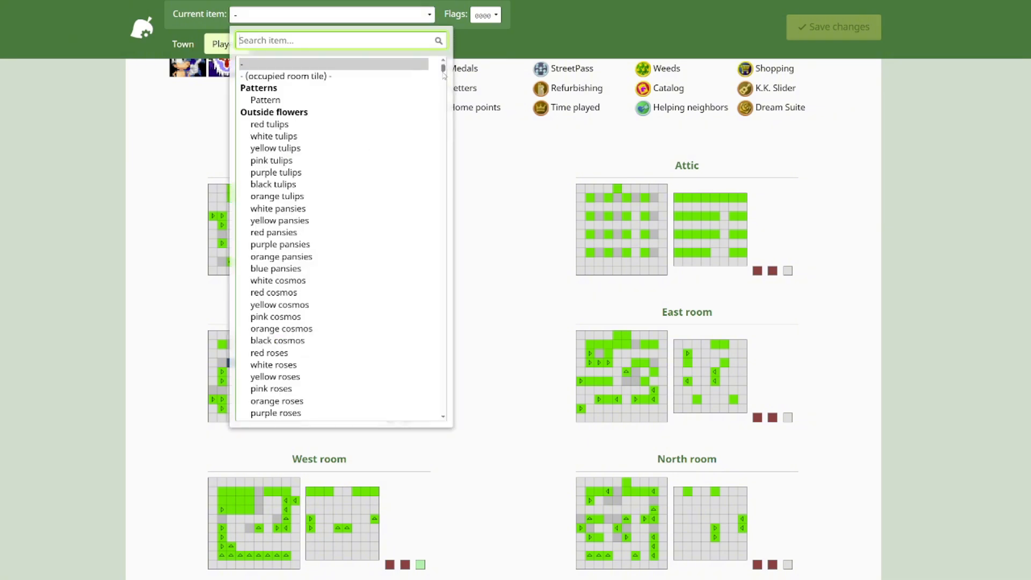
drag(443, 75, 427, 304)
scroll(408, 293, up, 3)
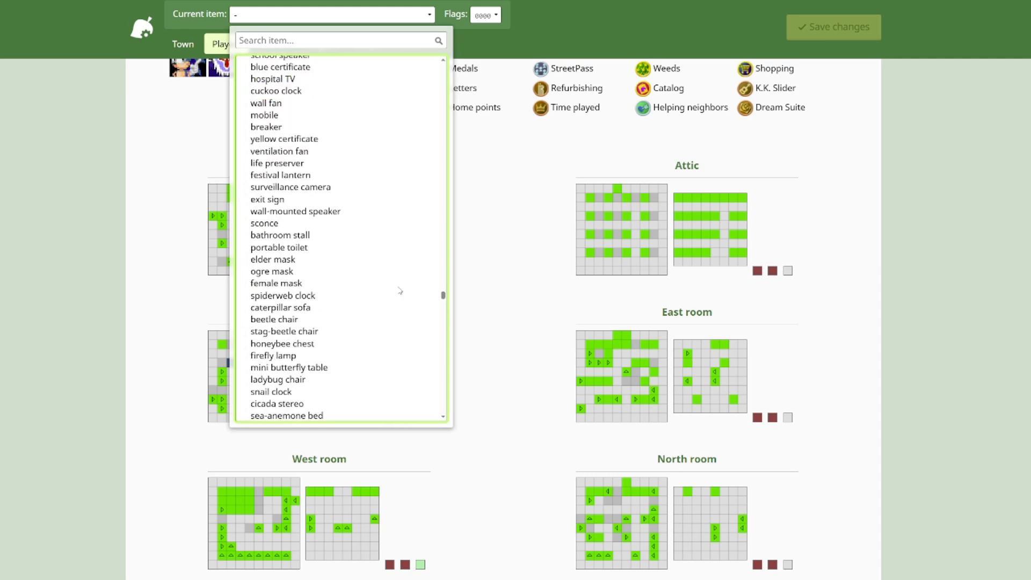
click(274, 164)
click(215, 199)
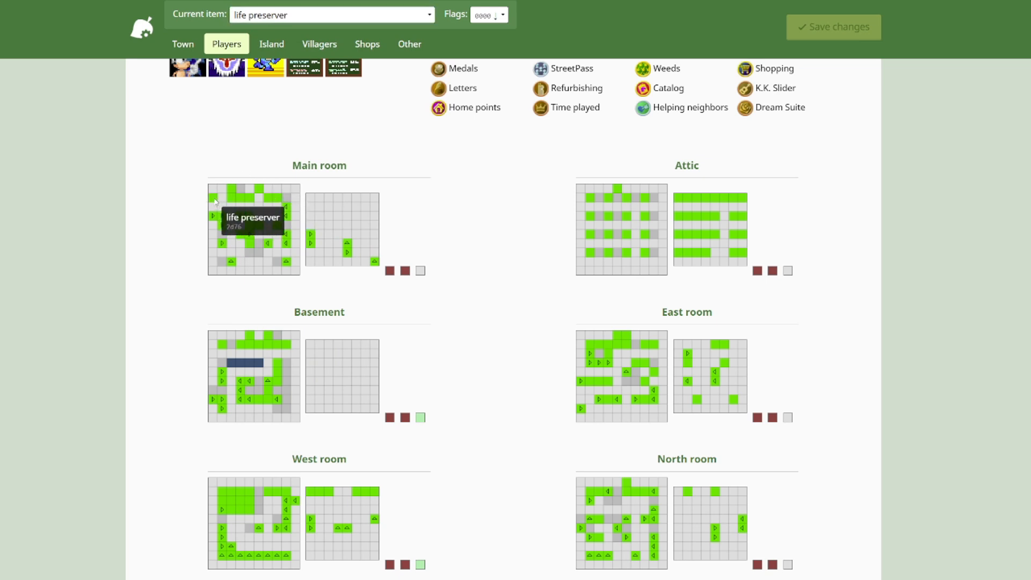
click(329, 216)
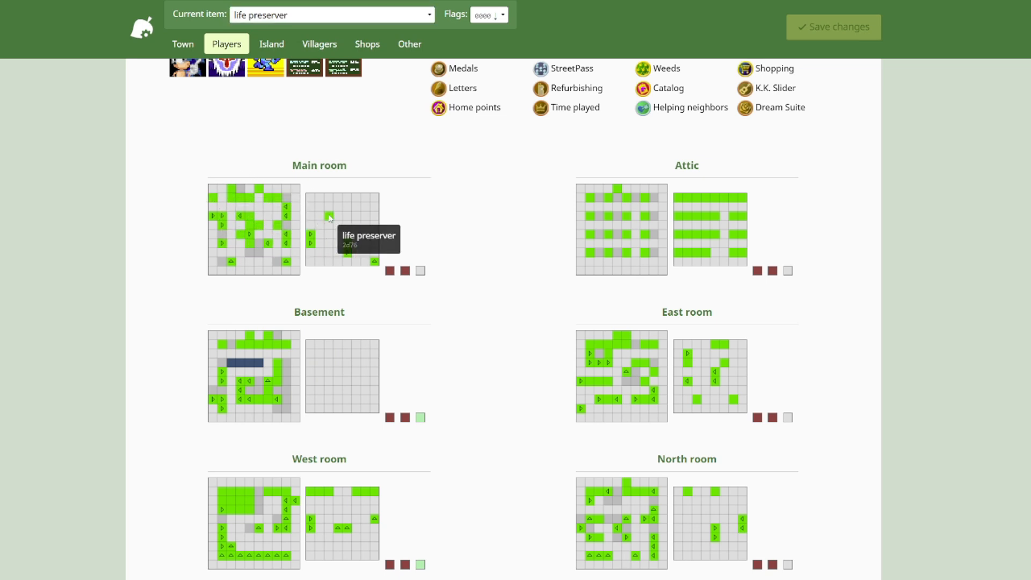
click(357, 225)
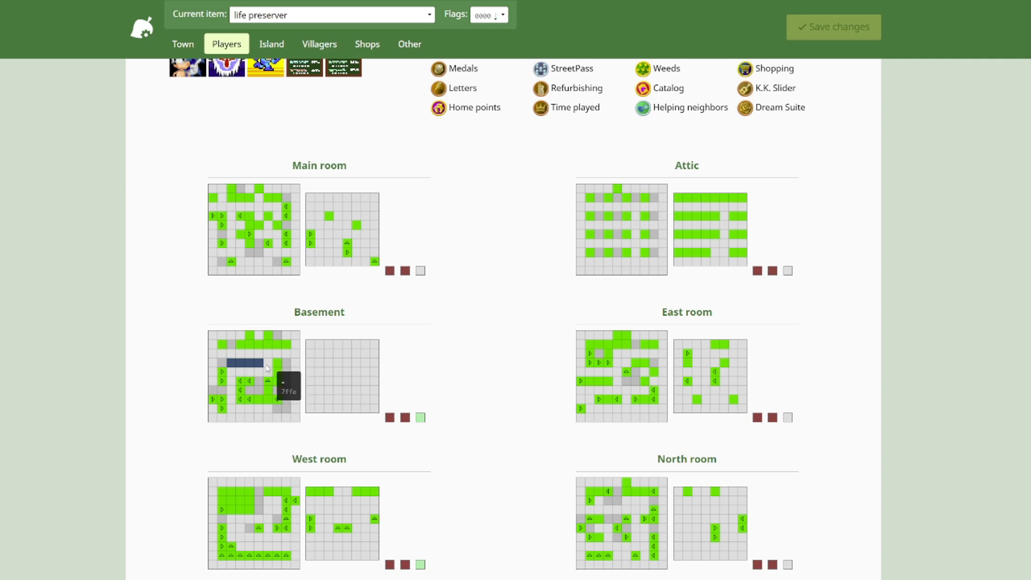
Erase the life preserver and neighboring items from the upper rows of the main room's larger grid using the empty item.
scroll(276, 371, down, 1)
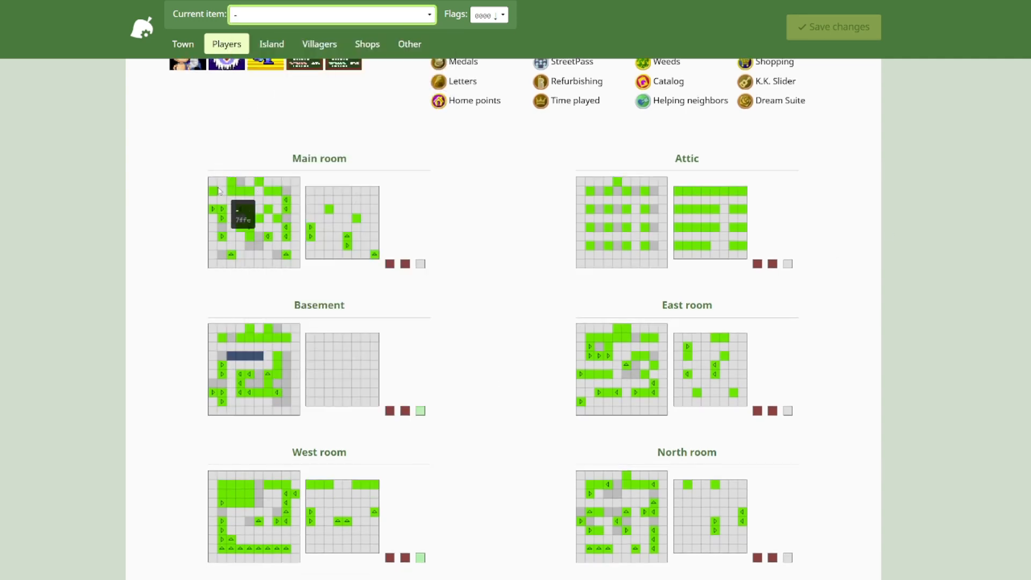
click(215, 189)
mouse_move(216, 192)
mouse_down()
mouse_move(240, 197)
mouse_move(264, 181)
mouse_move(265, 209)
mouse_up()
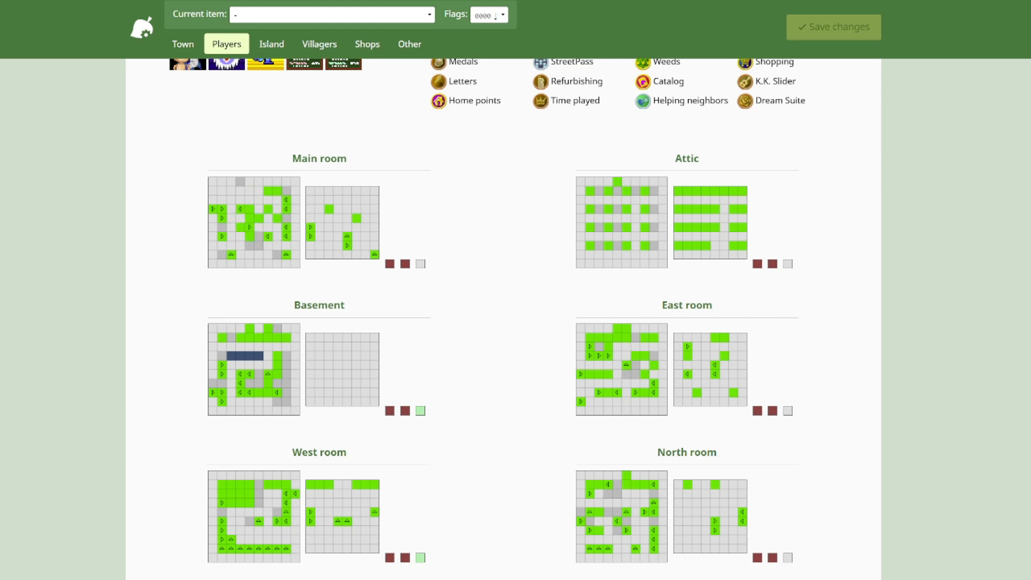
Open the island page and select purple tulips as the current item.
scroll(325, 39, up, 15)
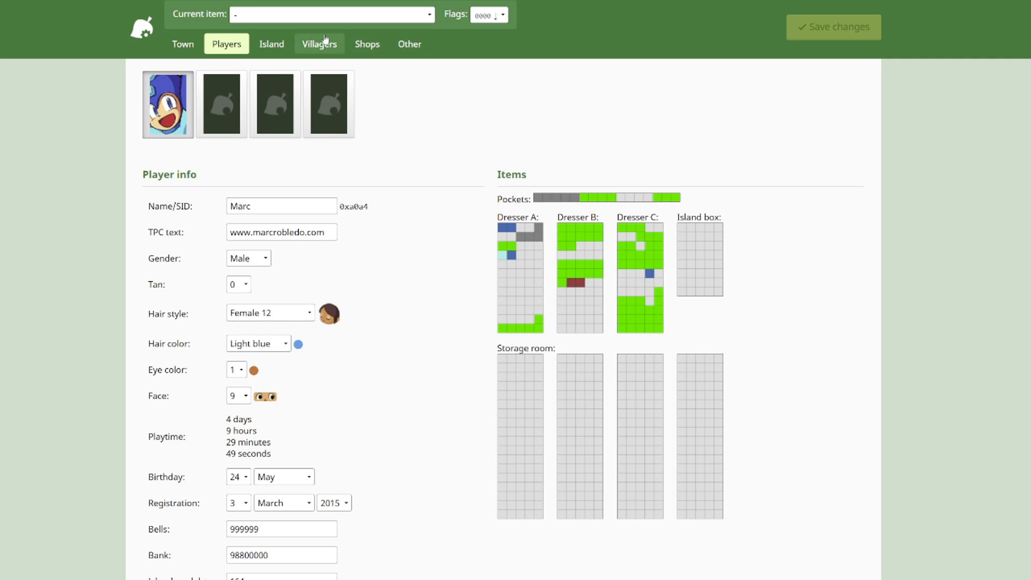
click(271, 54)
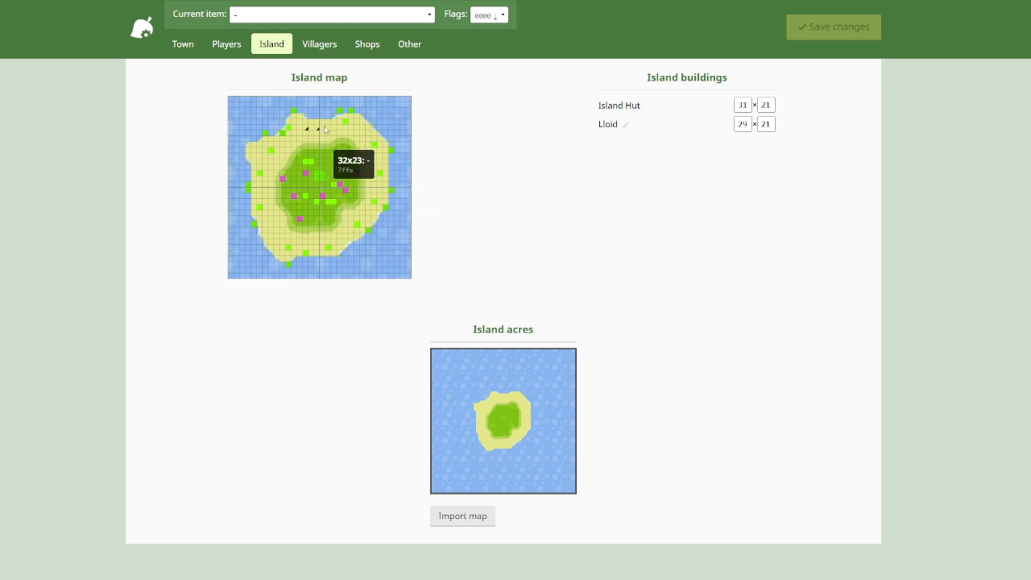
click(285, 18)
click(308, 172)
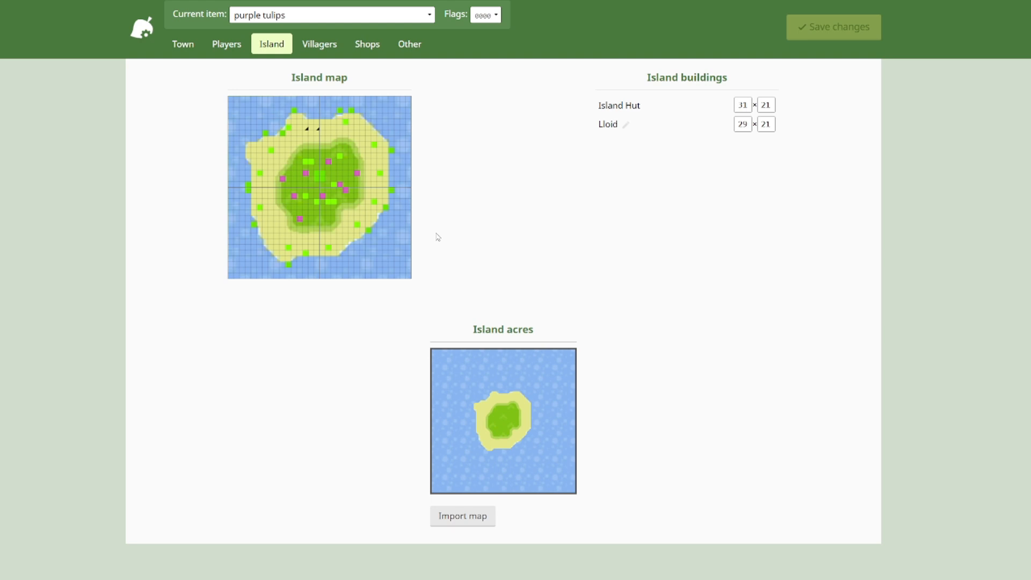
Open the villagers page and change Gala's shirt to the lightning tee.
click(321, 44)
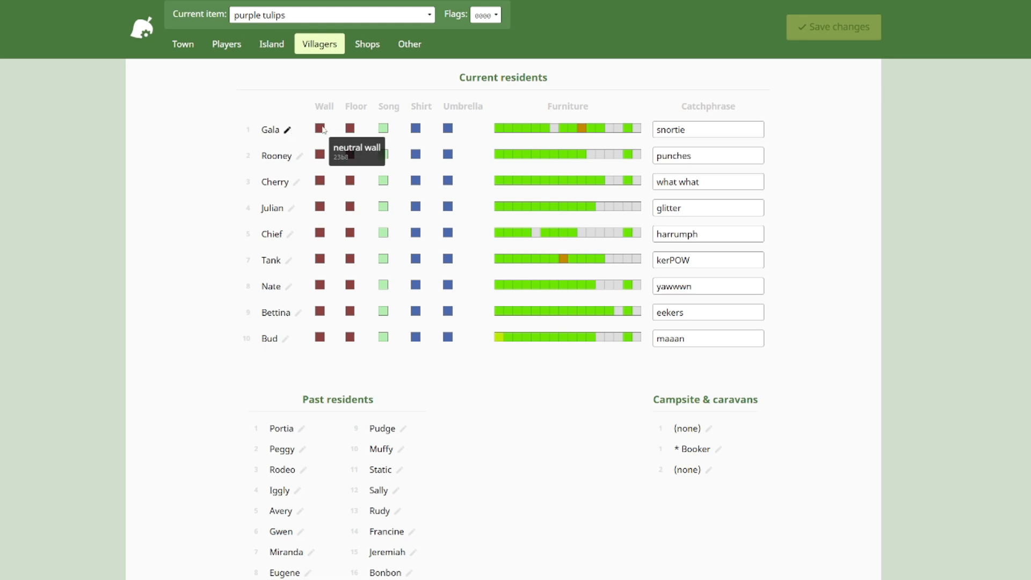
click(418, 131)
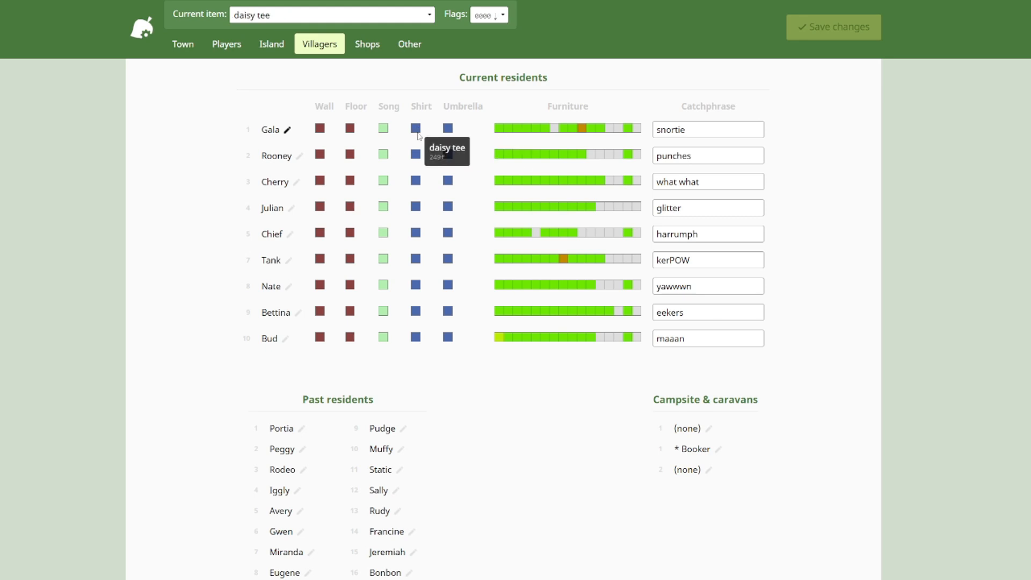
click(376, 16)
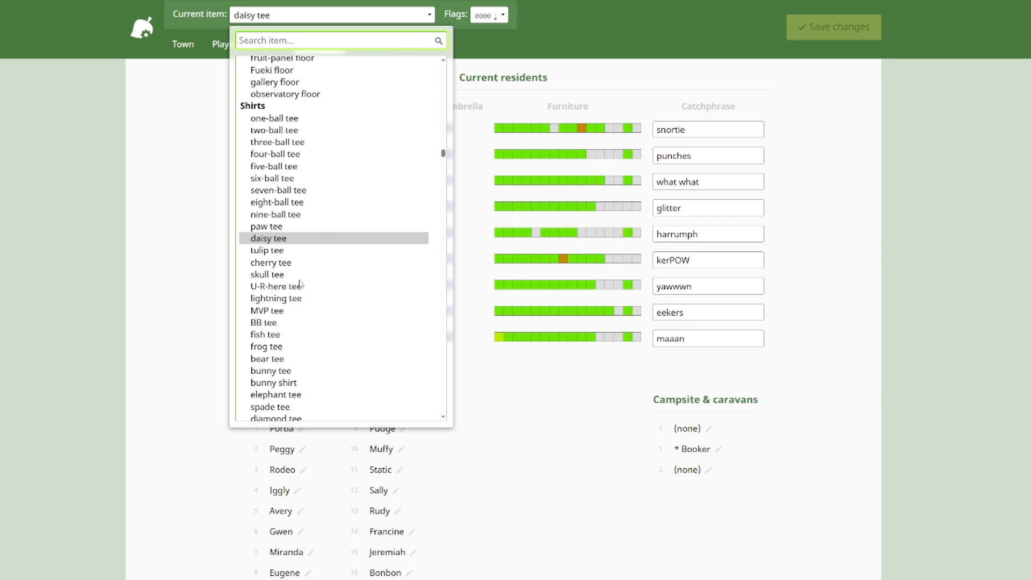
click(286, 301)
click(417, 131)
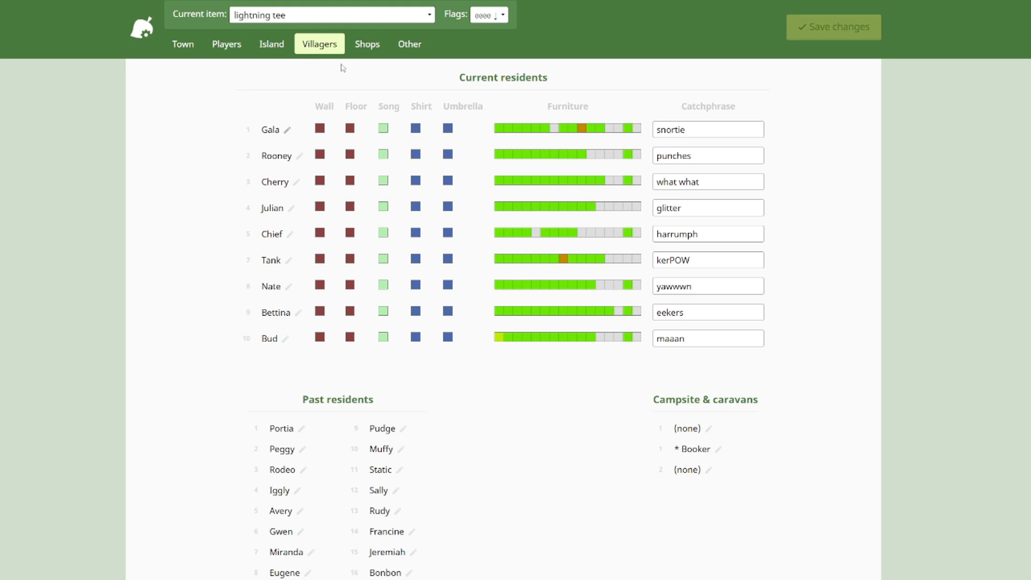
Choose K.K. Reggae (seashell player) as current item and replace that selection by copying the song from Gala's row.
click(325, 15)
drag(444, 156, 454, 116)
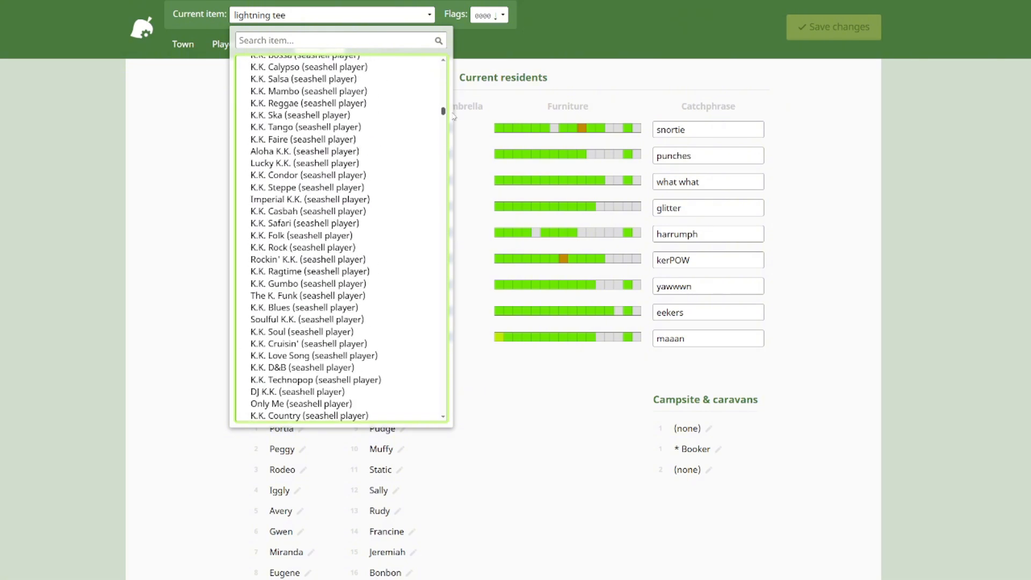
click(429, 102)
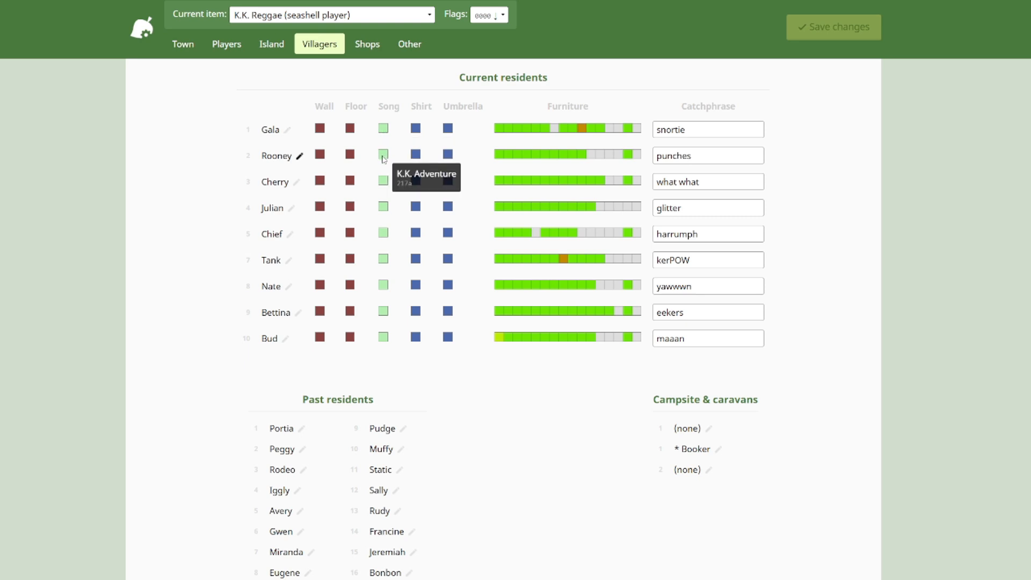
right_click(383, 129)
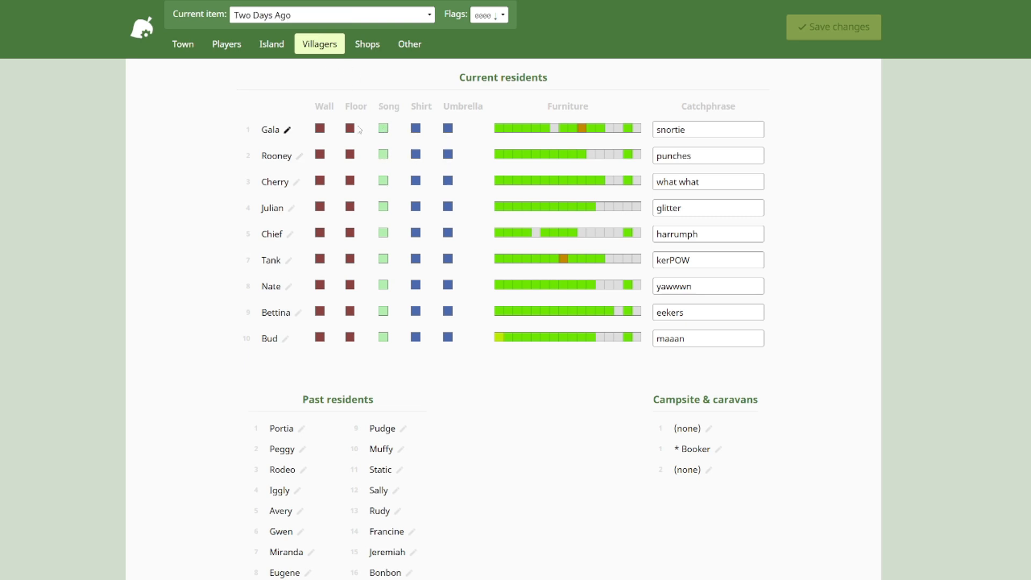
Try replacing Gala with Tasha using default villager data, test the Boxed option, and cancel the replacement.
click(287, 130)
click(498, 236)
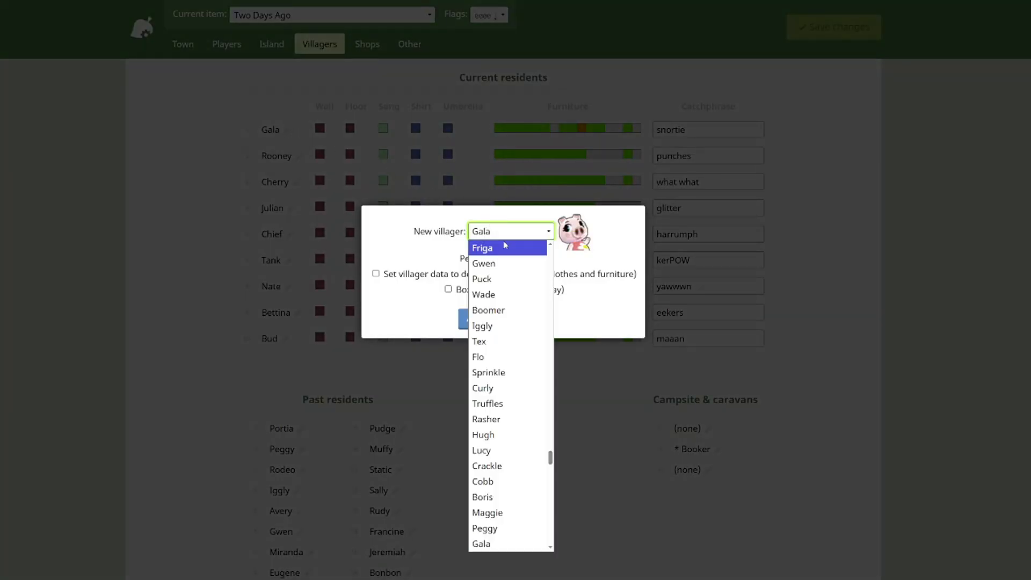
scroll(525, 379, down, 8)
scroll(524, 387, down, 5)
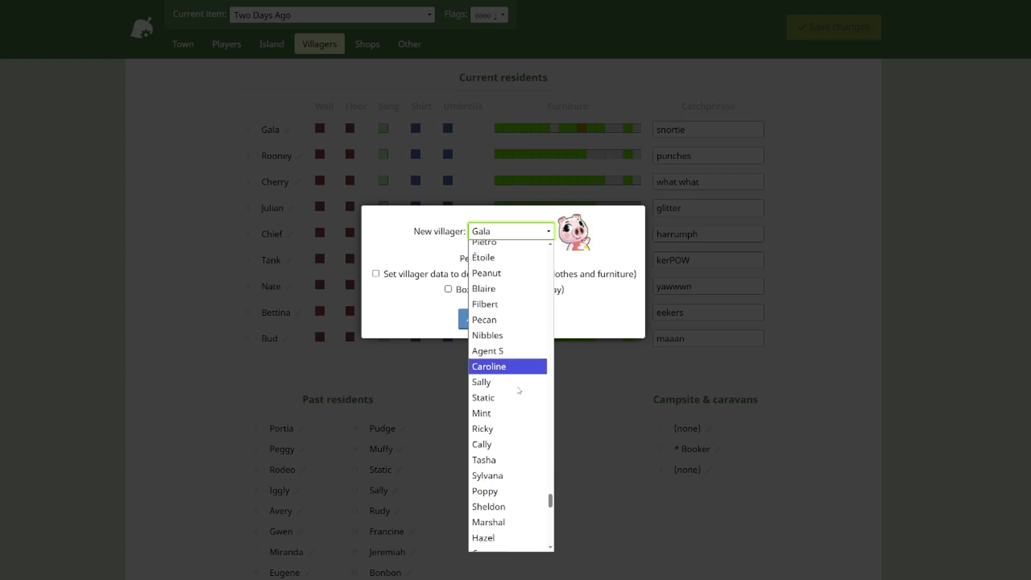
click(512, 443)
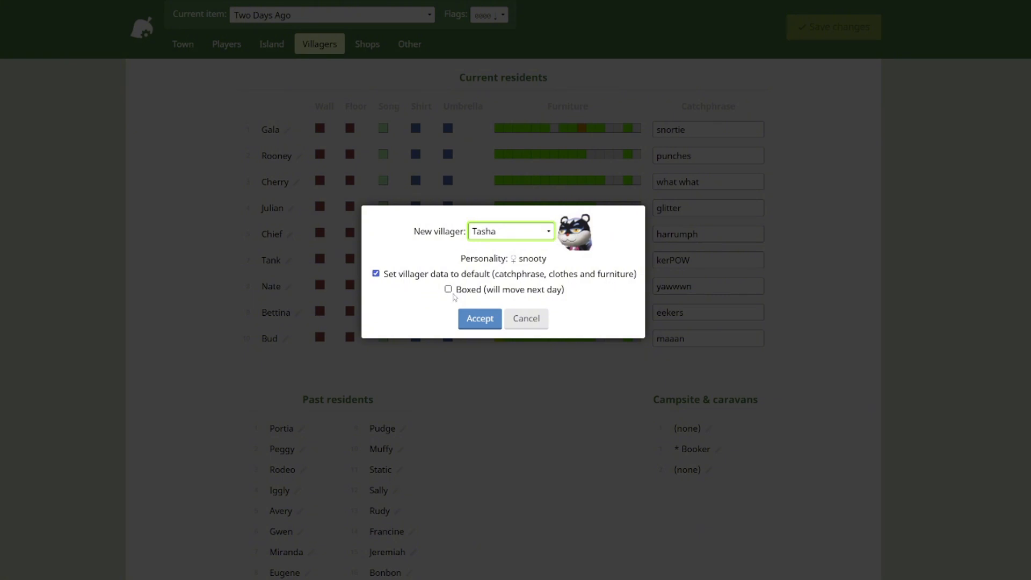
click(455, 290)
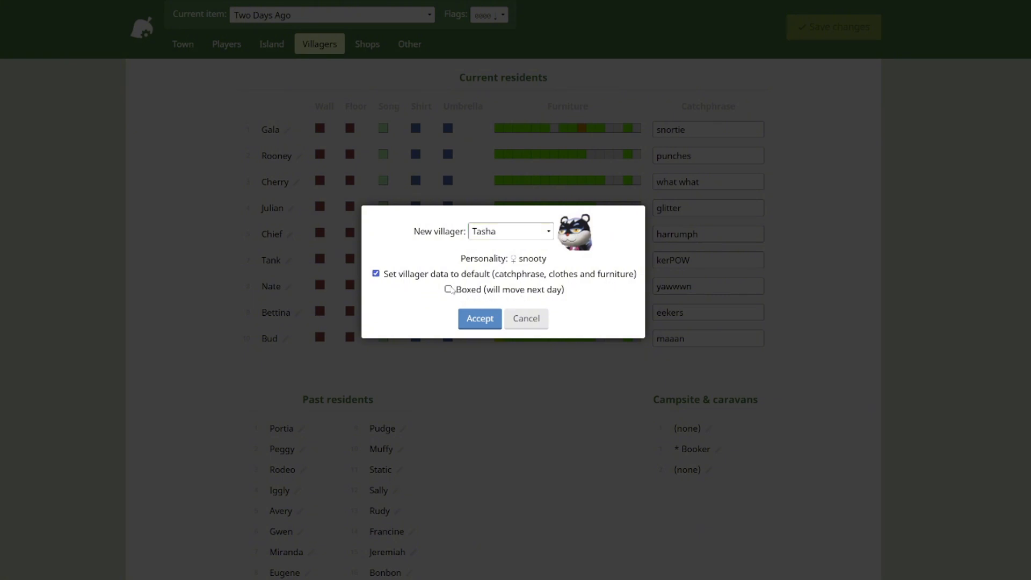
click(447, 289)
click(520, 320)
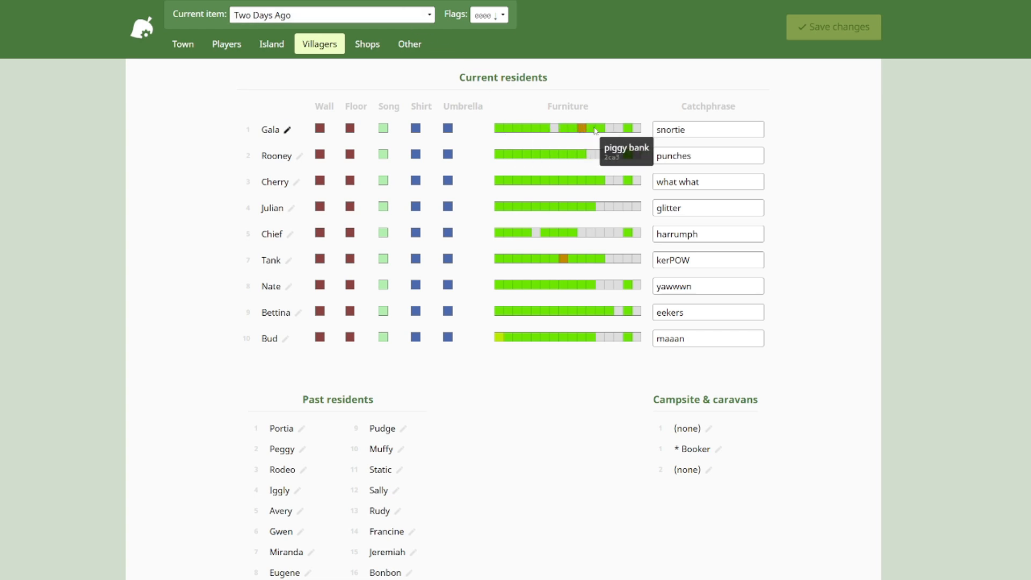
Fill Gala's four empty furniture slots with rice cake and copy the neighboring wall flowerpot as current item.
double_click(690, 129)
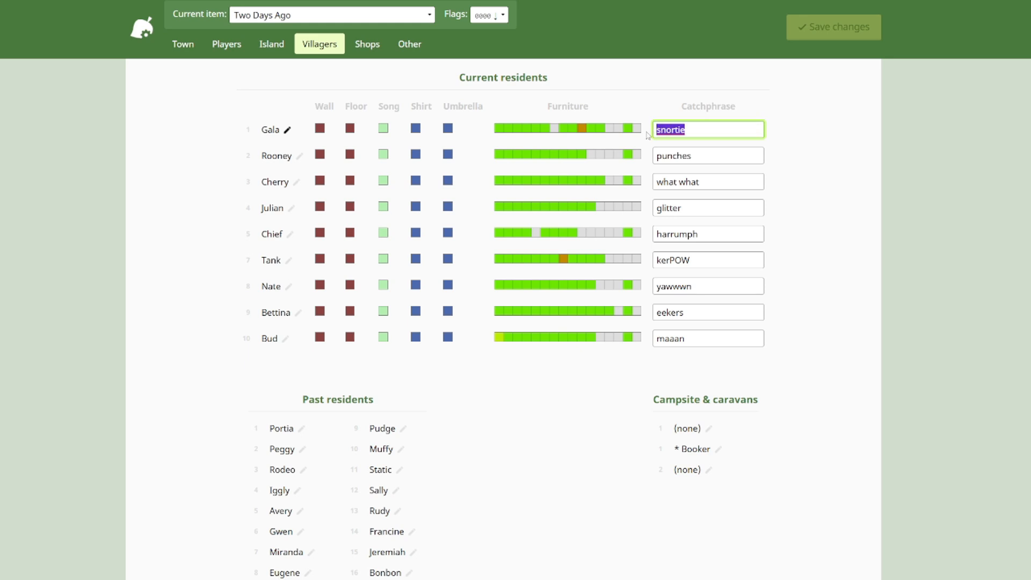
click(600, 132)
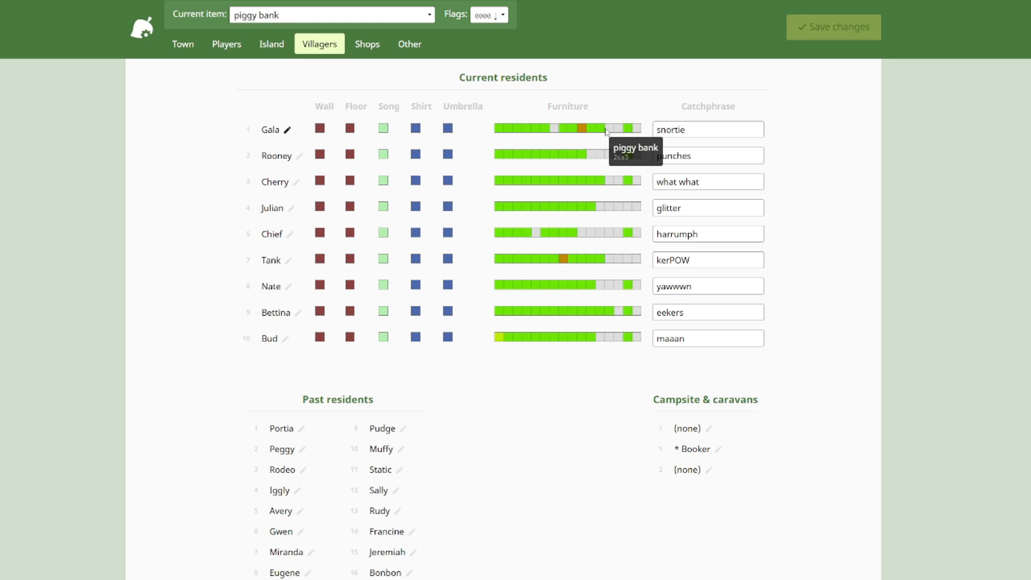
click(367, 15)
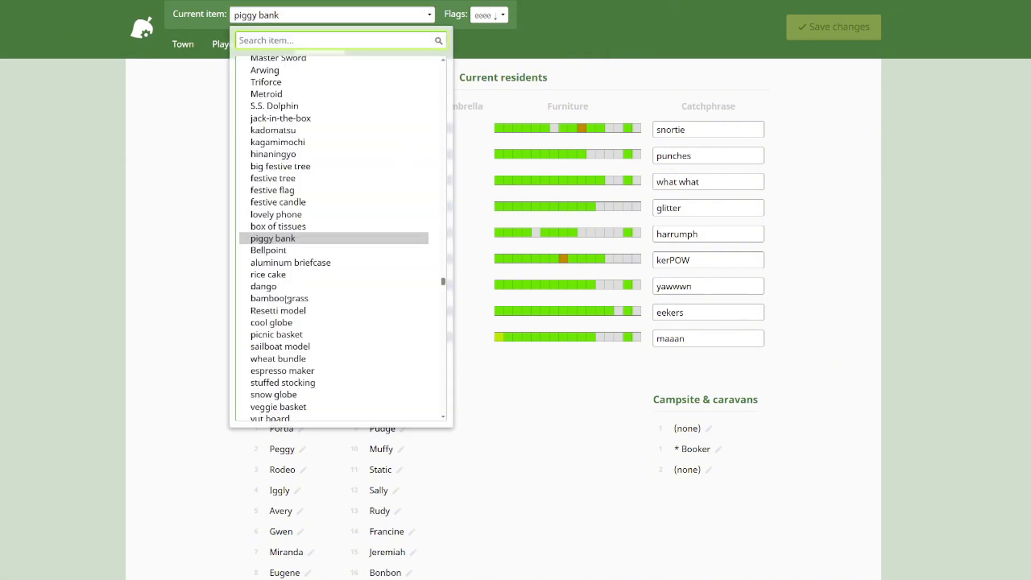
click(286, 279)
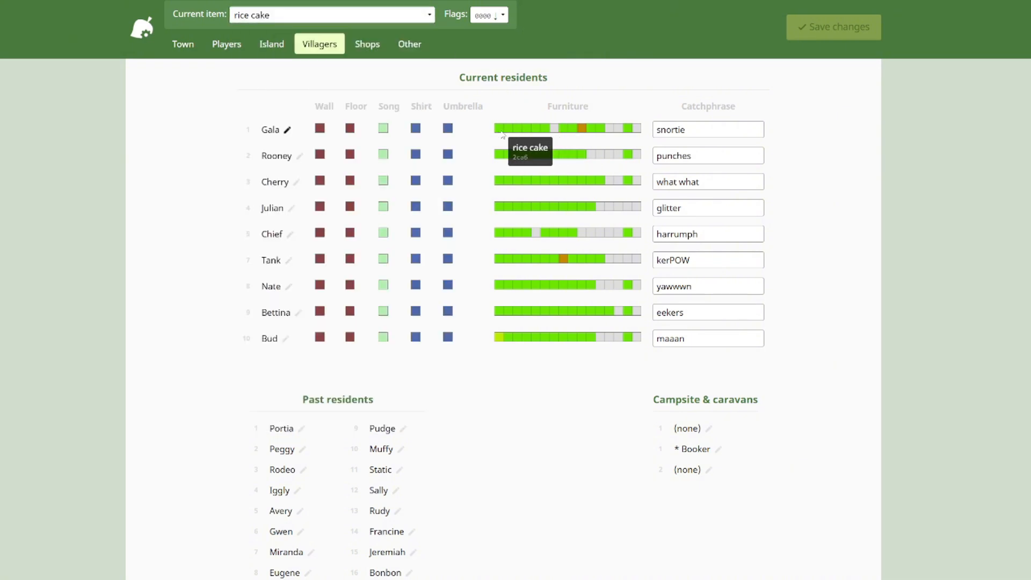
click(554, 129)
click(609, 129)
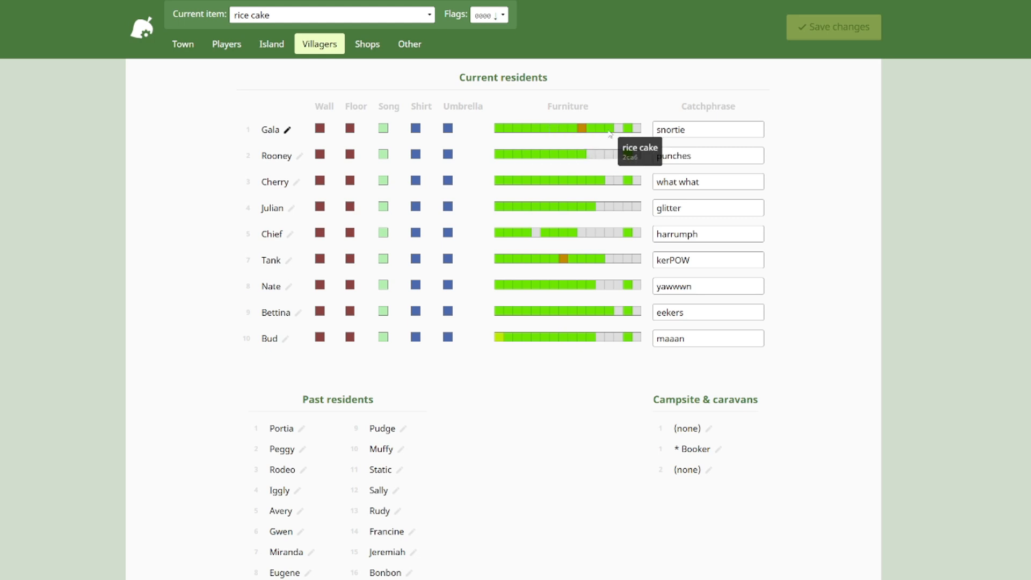
click(618, 129)
click(636, 129)
right_click(629, 130)
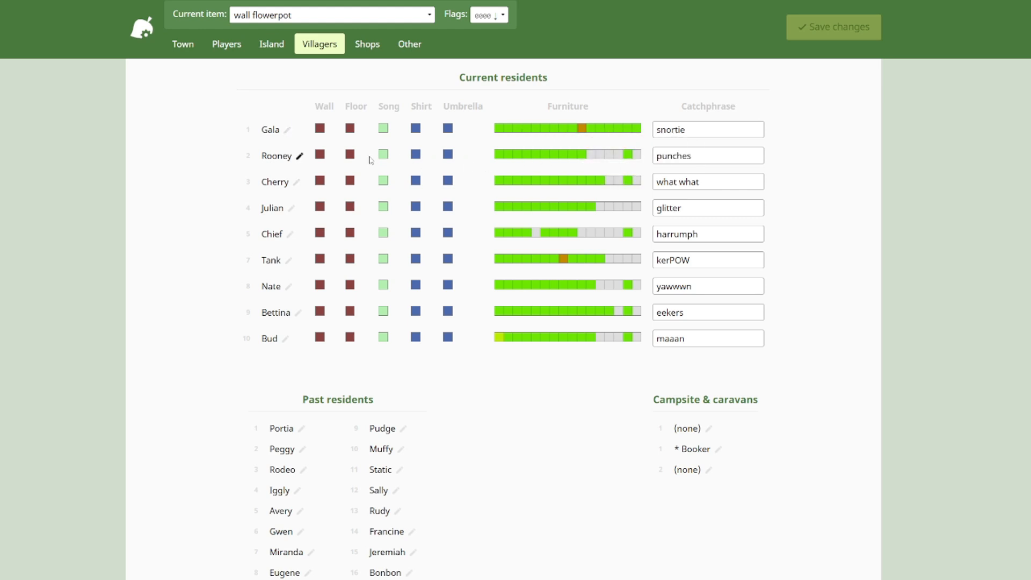
Examine the villager choices for the empty campsite slot and for the caravan slot holding Booker.
scroll(646, 218, down, 1)
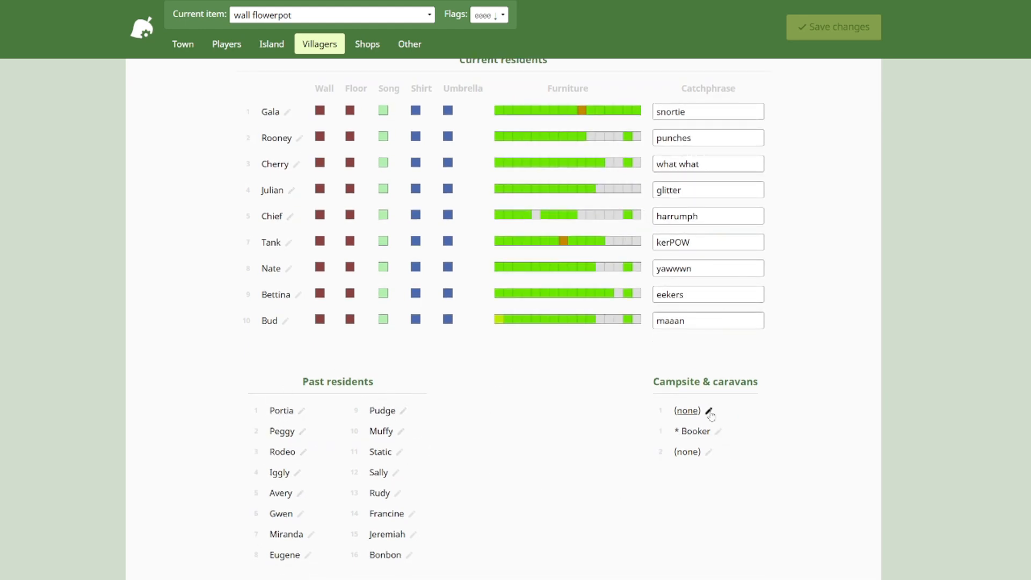
click(708, 410)
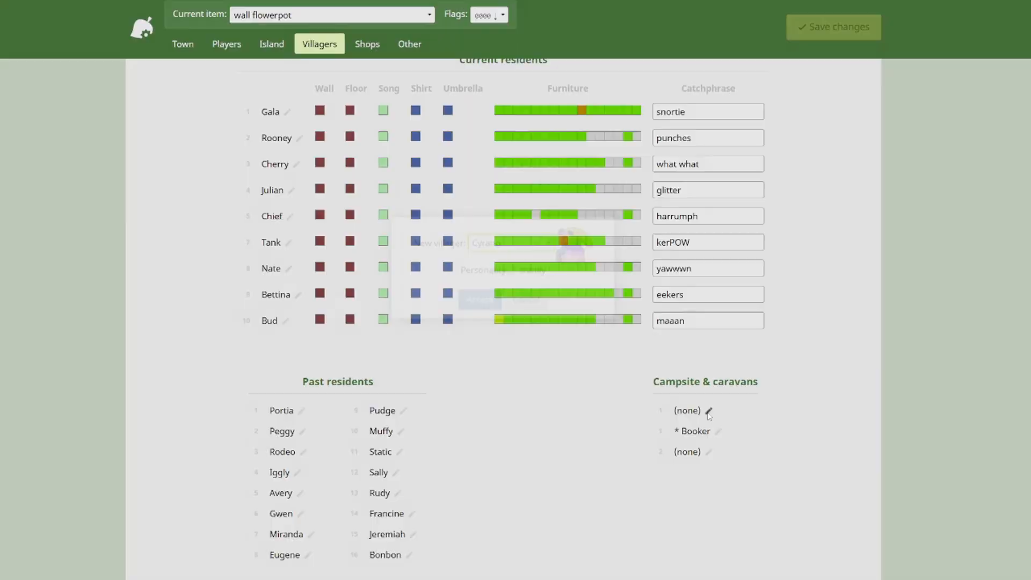
click(526, 248)
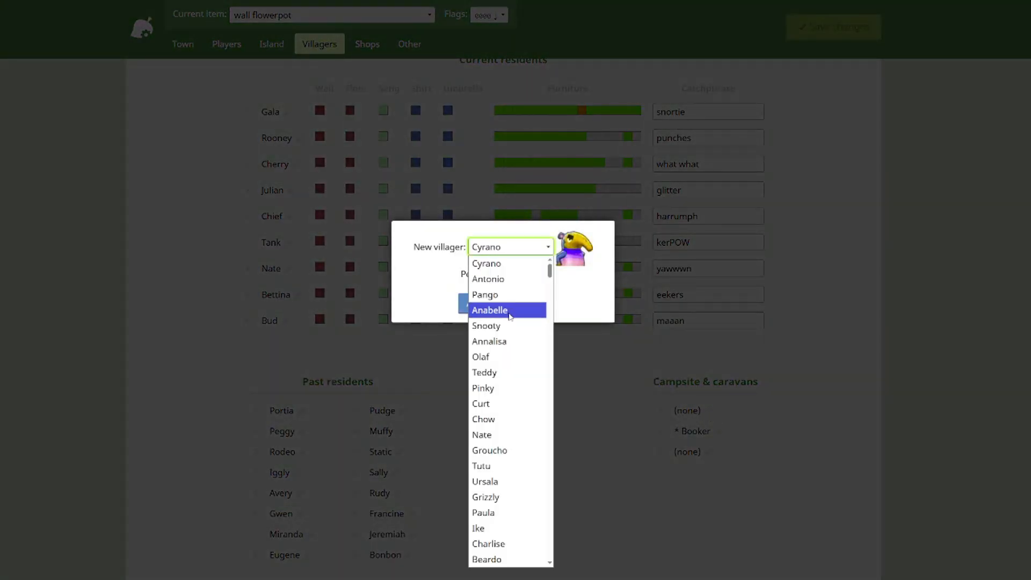
click(550, 312)
click(543, 307)
click(698, 431)
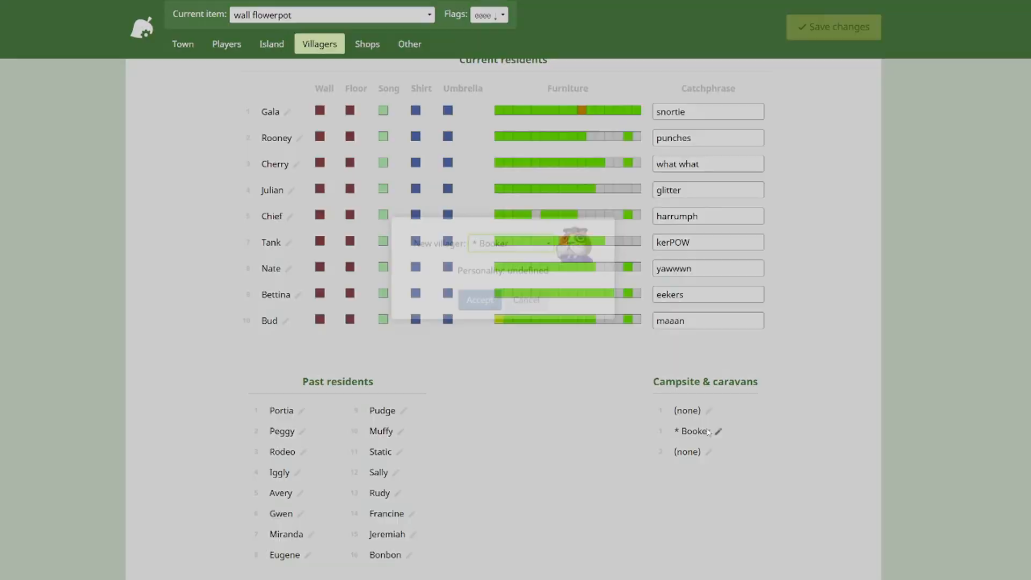
click(520, 253)
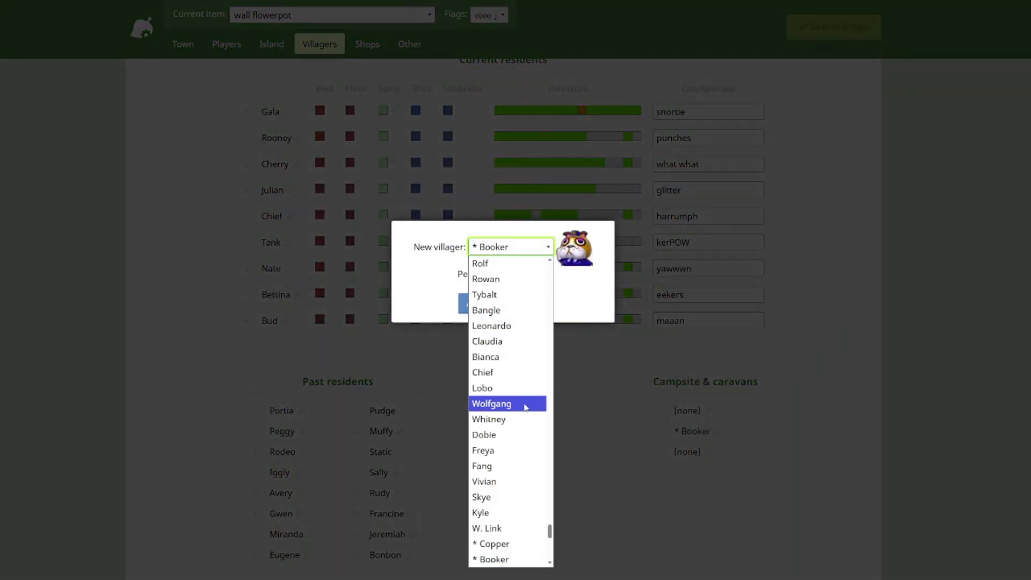
click(731, 389)
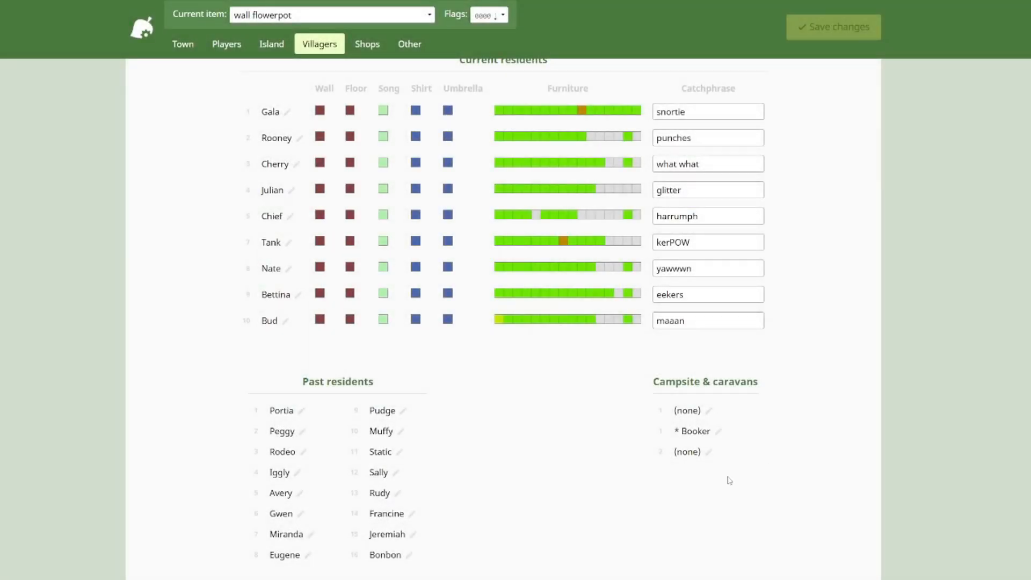
Open the shops page and place a karaoke system in the first Retail slot and the fourth T&T slot.
scroll(383, 70, up, 1)
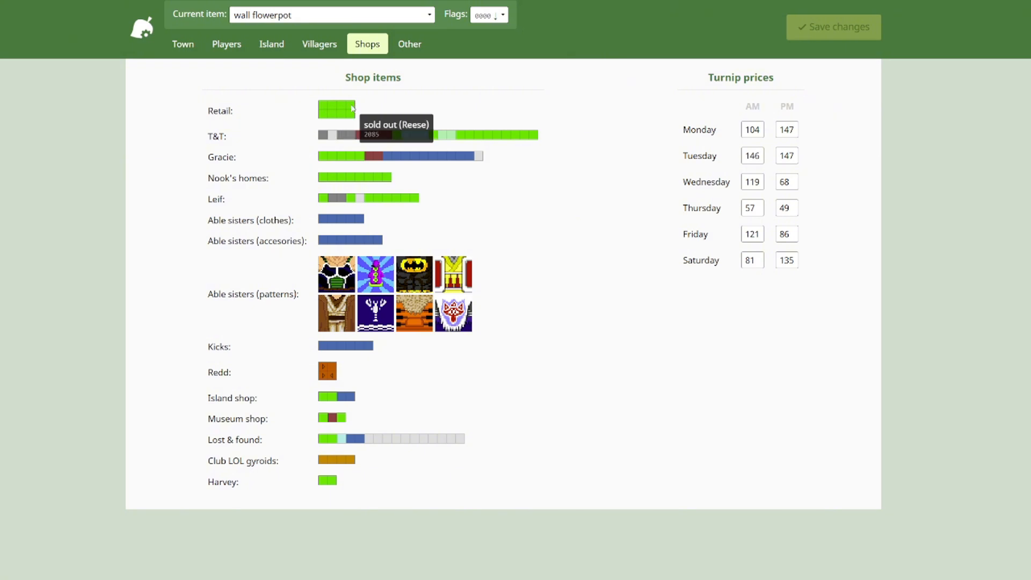
click(317, 16)
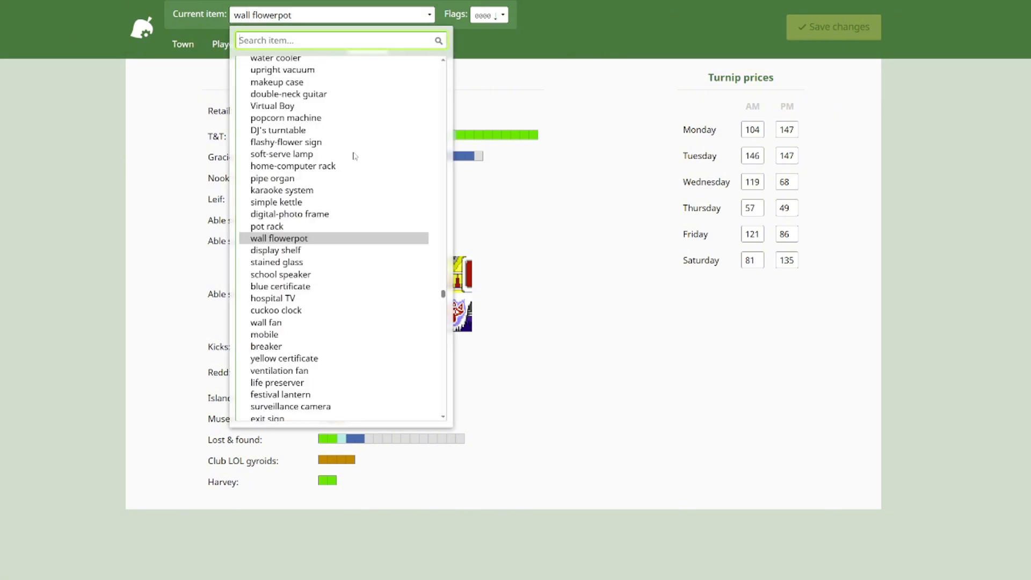
click(295, 192)
click(323, 108)
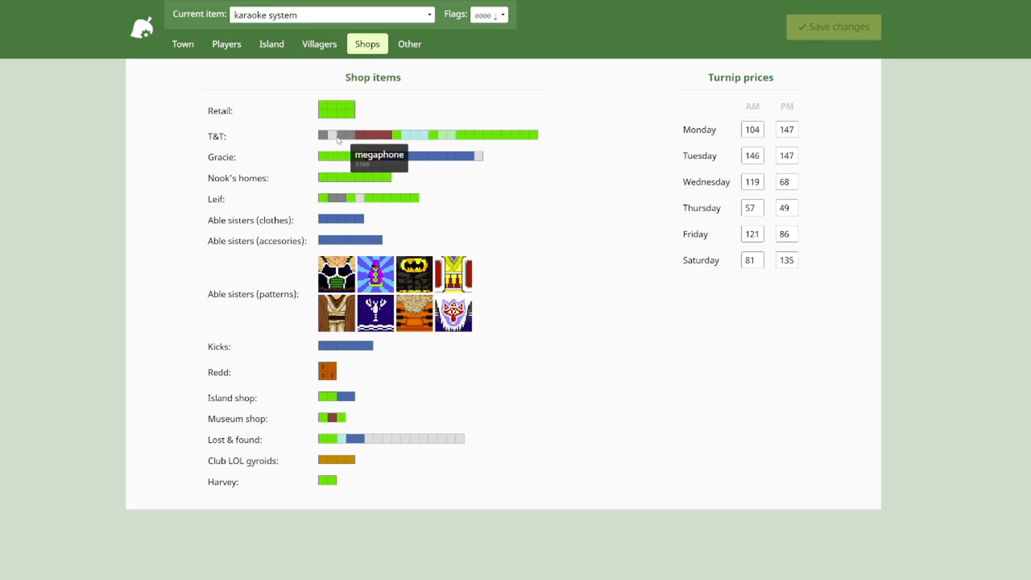
click(350, 137)
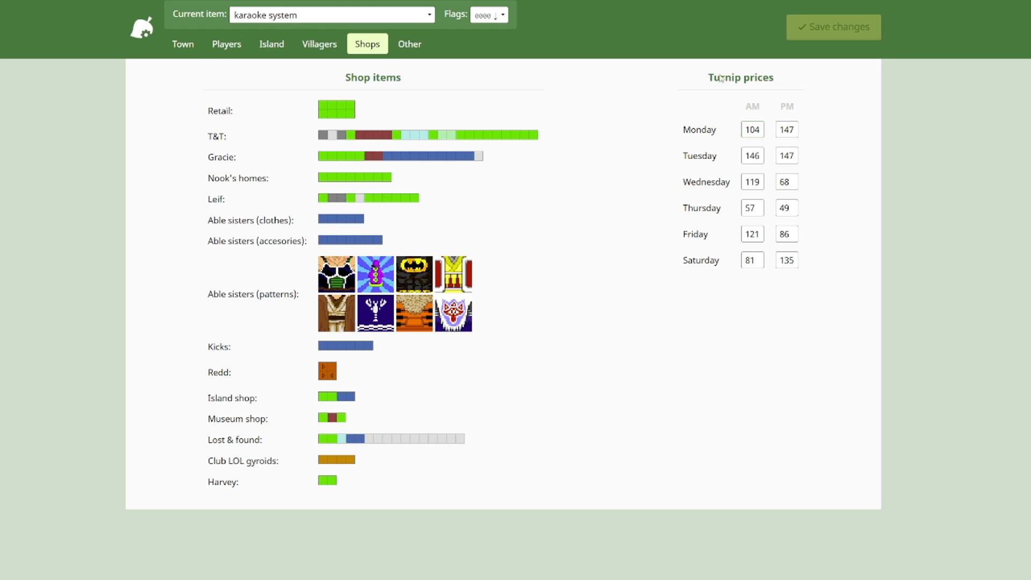
Set Monday's AM turnip price to 9990.
double_click(748, 129)
text(99)
text(90)
Open the page with the town info and examine the town name, native fruit and grass type options.
click(414, 46)
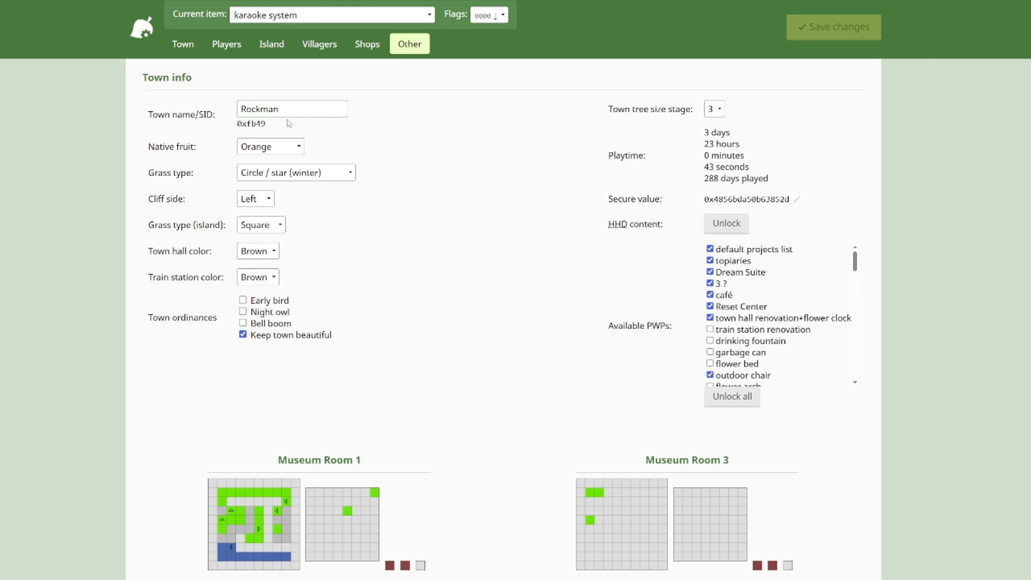
drag(286, 113, 239, 112)
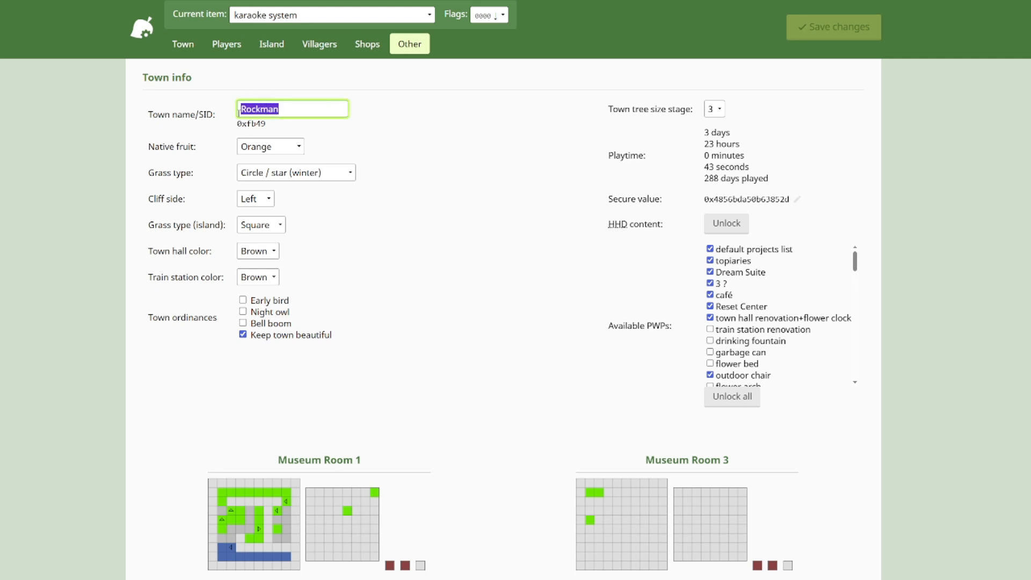
click(275, 149)
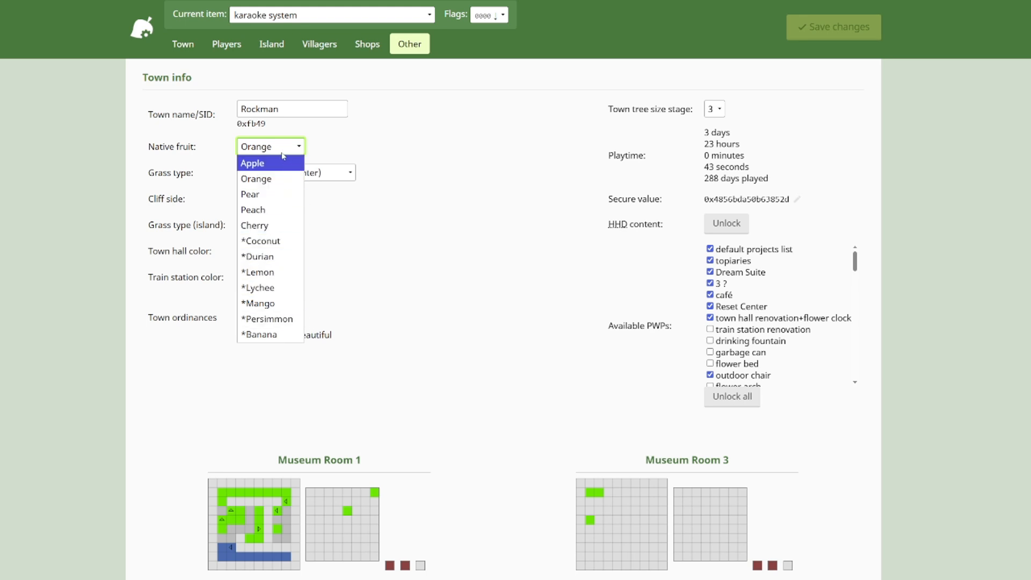
click(304, 175)
click(304, 176)
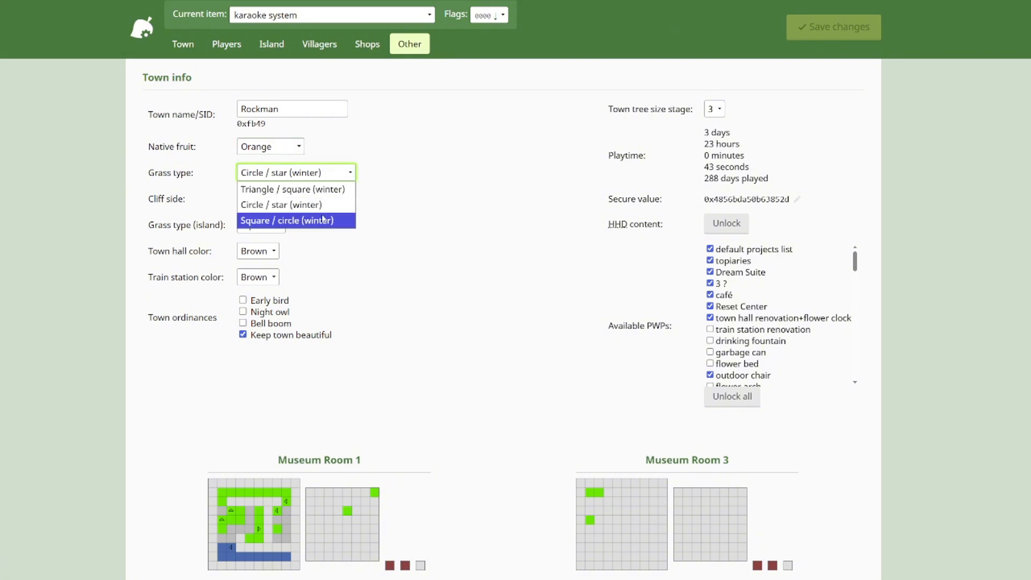
click(371, 273)
Set the town's cliff side to Right and return to the town page to view the town acres.
click(263, 199)
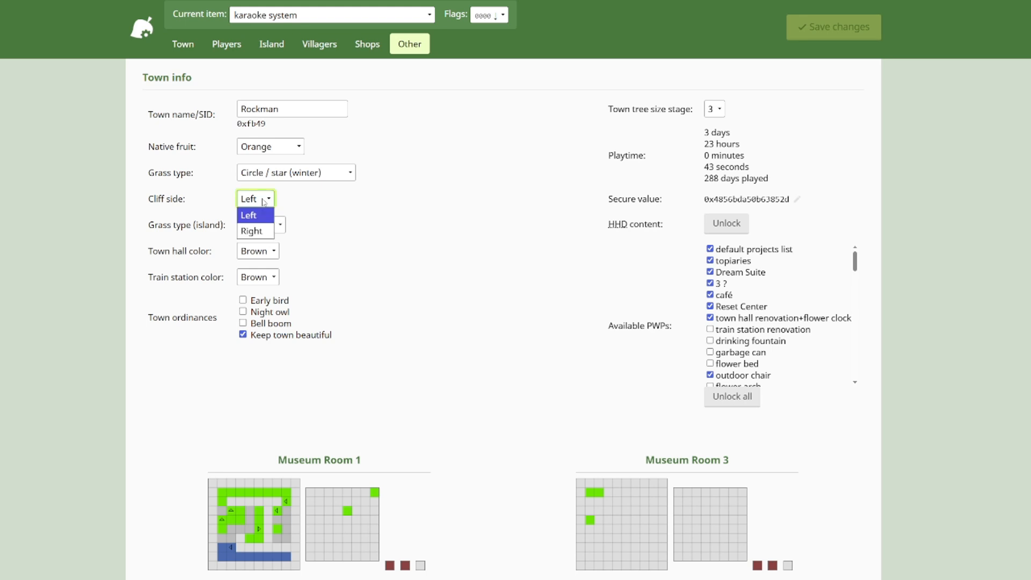
click(265, 231)
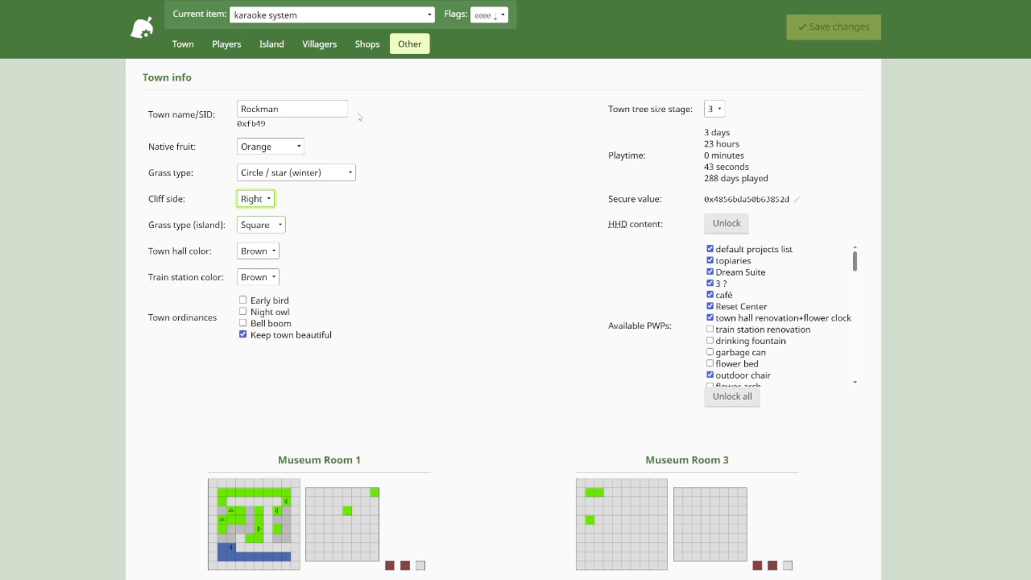
click(183, 45)
scroll(418, 241, down, 4)
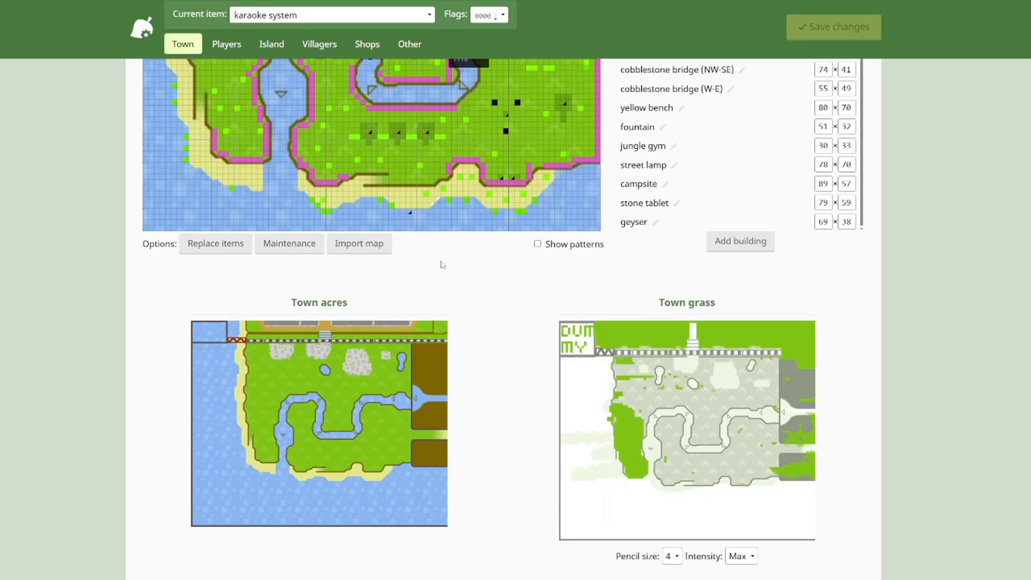
Return to the town info page and set the town's cliff side to Left.
scroll(442, 259, up, 4)
scroll(464, 265, down, 4)
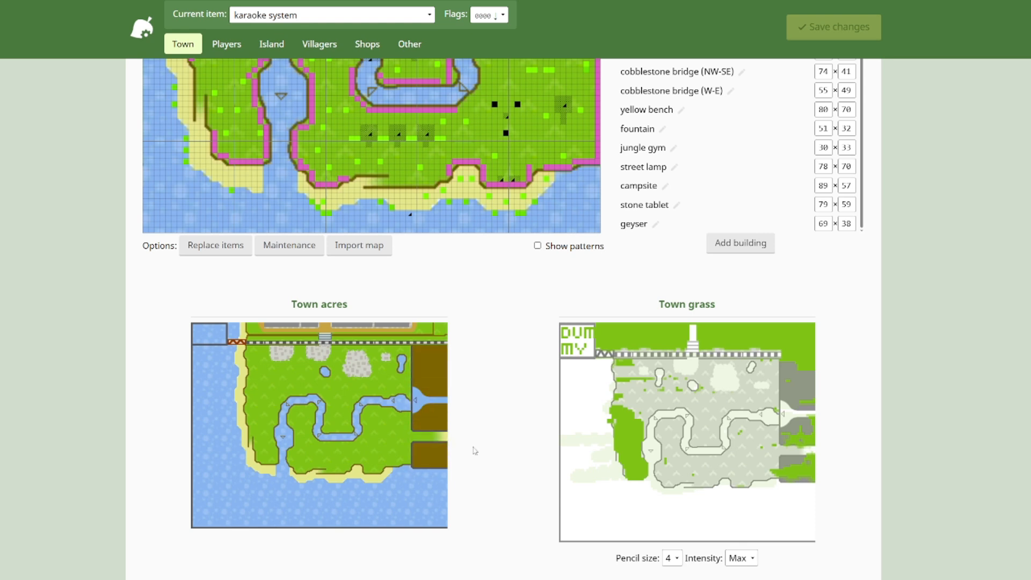
click(410, 48)
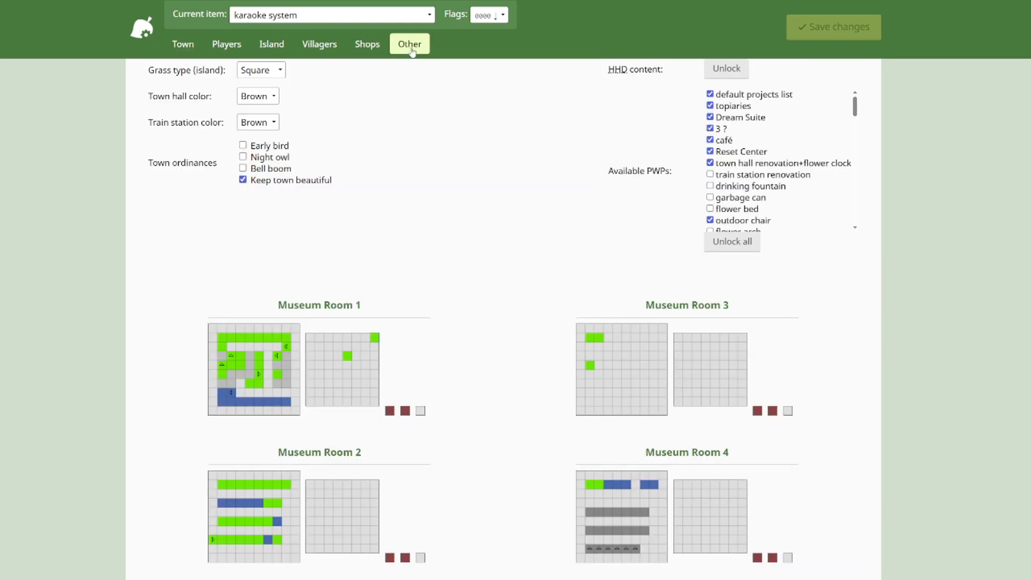
scroll(304, 161, up, 3)
click(259, 199)
click(248, 215)
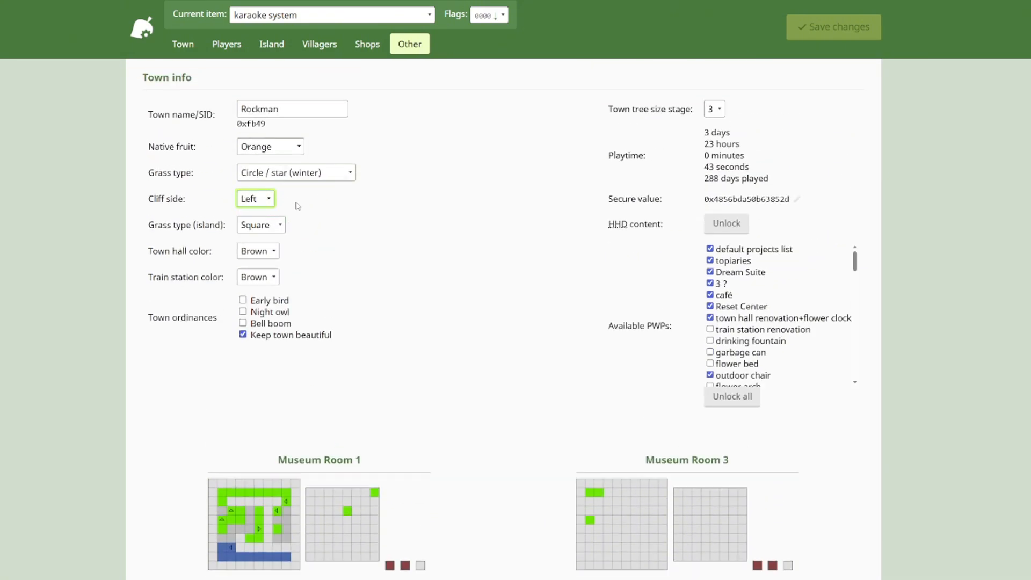
Examine the available options for the island grass type, town hall color and train station color.
click(260, 225)
click(260, 228)
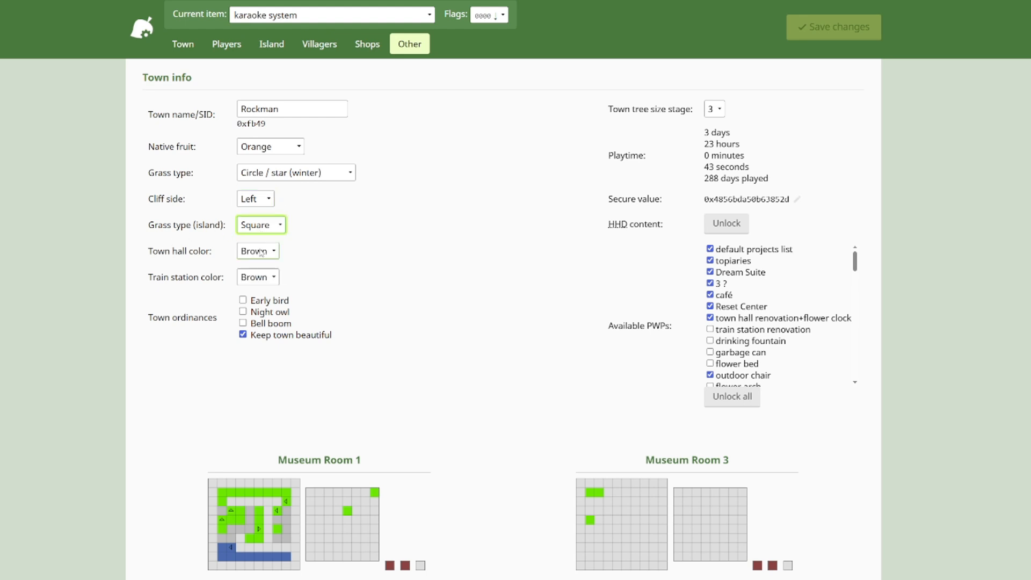
click(255, 251)
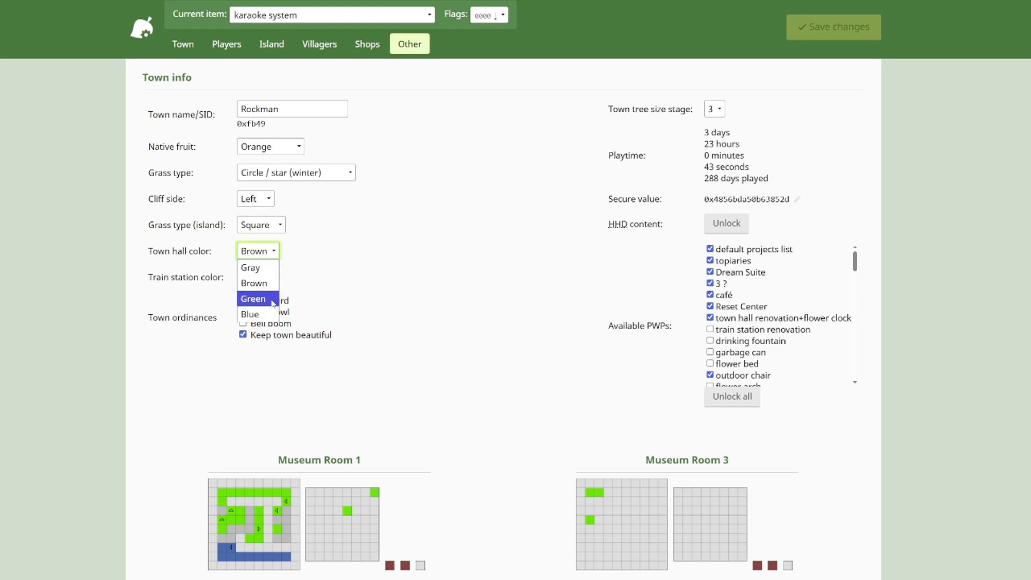
click(294, 299)
click(272, 281)
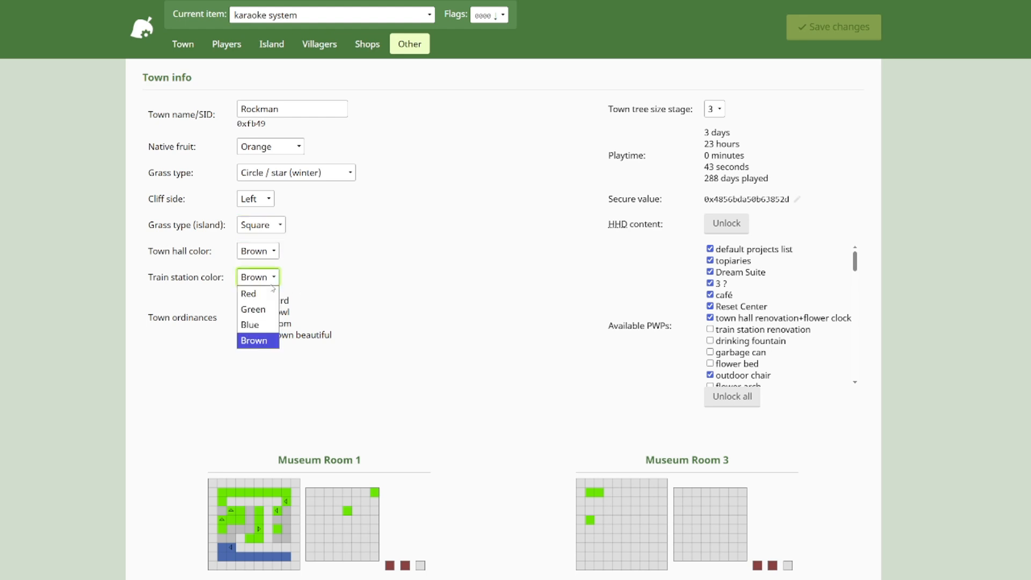
click(330, 324)
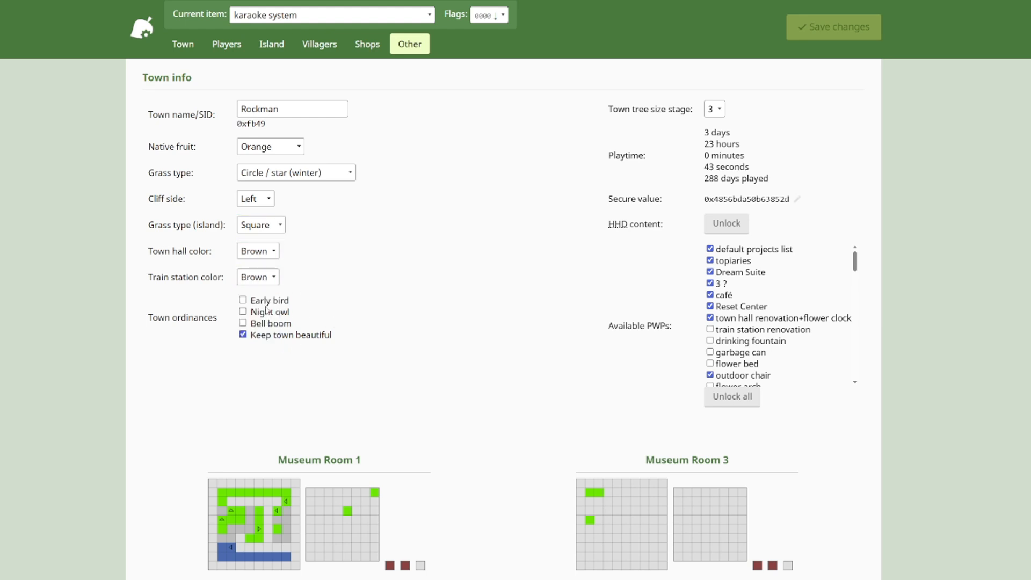
Enable the Night owl and Bell boom town ordinances, and check the available town tree size stages.
click(243, 323)
click(243, 311)
click(243, 300)
click(243, 312)
click(242, 312)
click(714, 109)
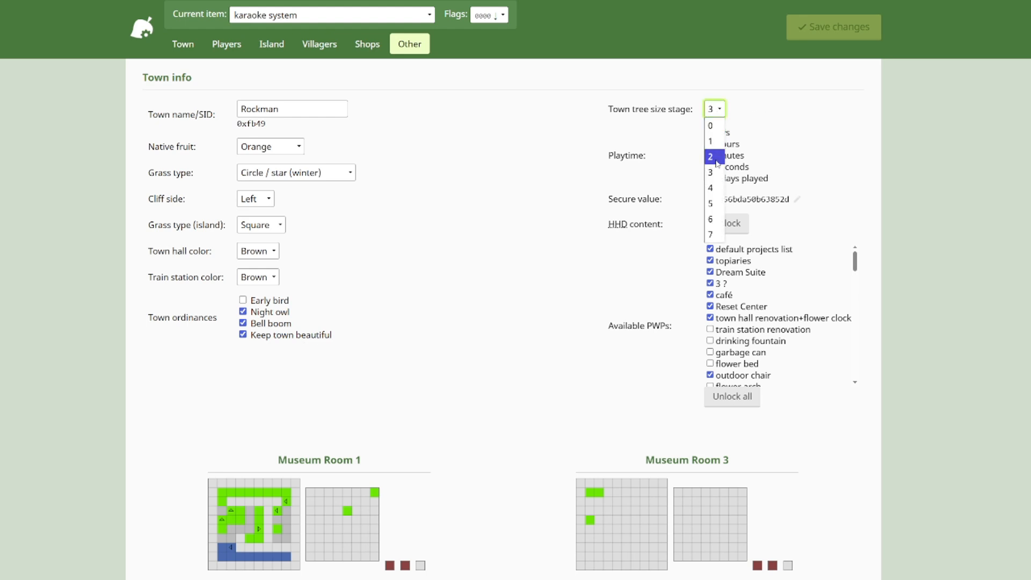
click(712, 110)
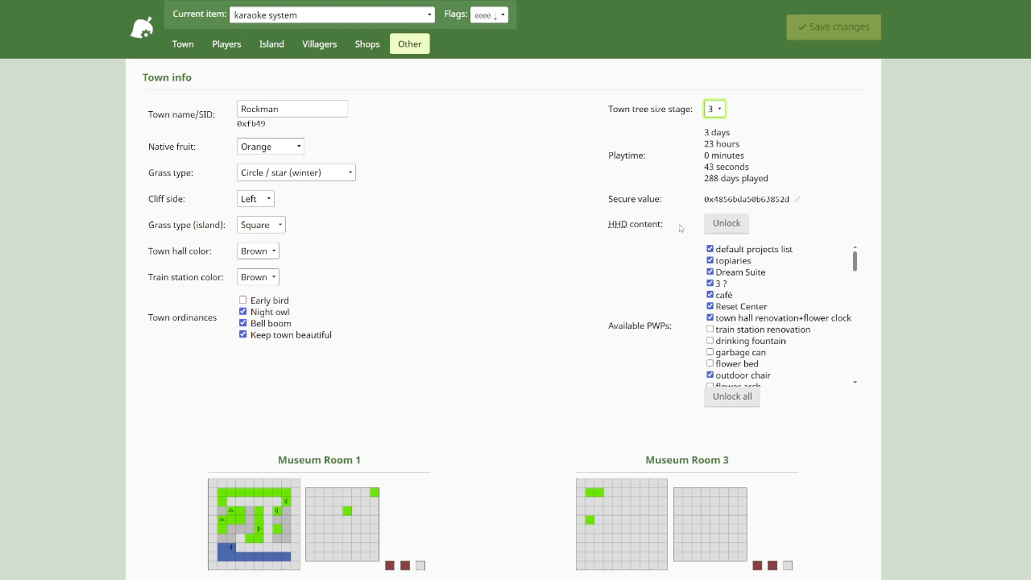
Unlock all available PWPs for the town and view the museum rooms.
scroll(650, 239, down, 2)
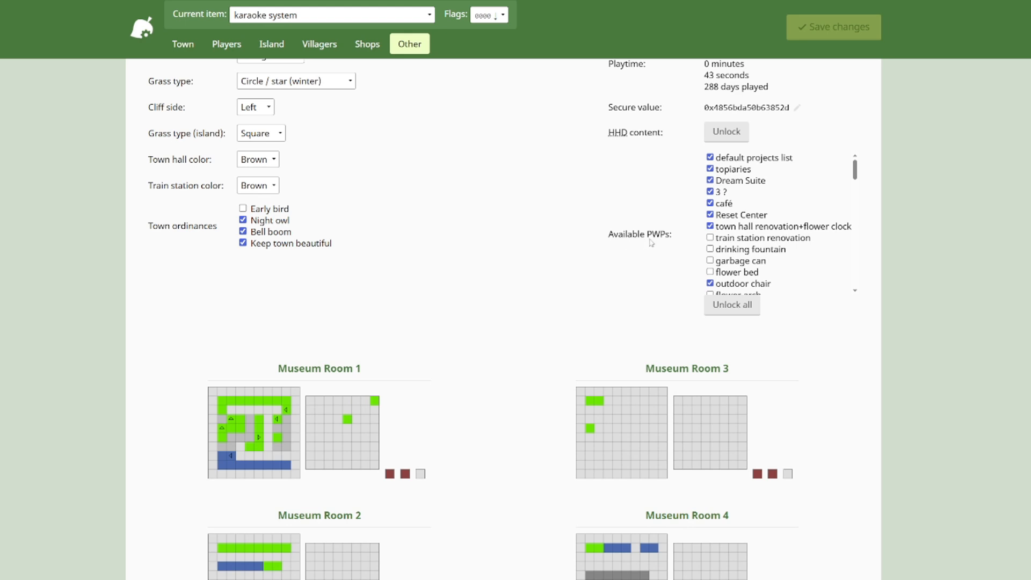
click(740, 307)
scroll(707, 276, down, 5)
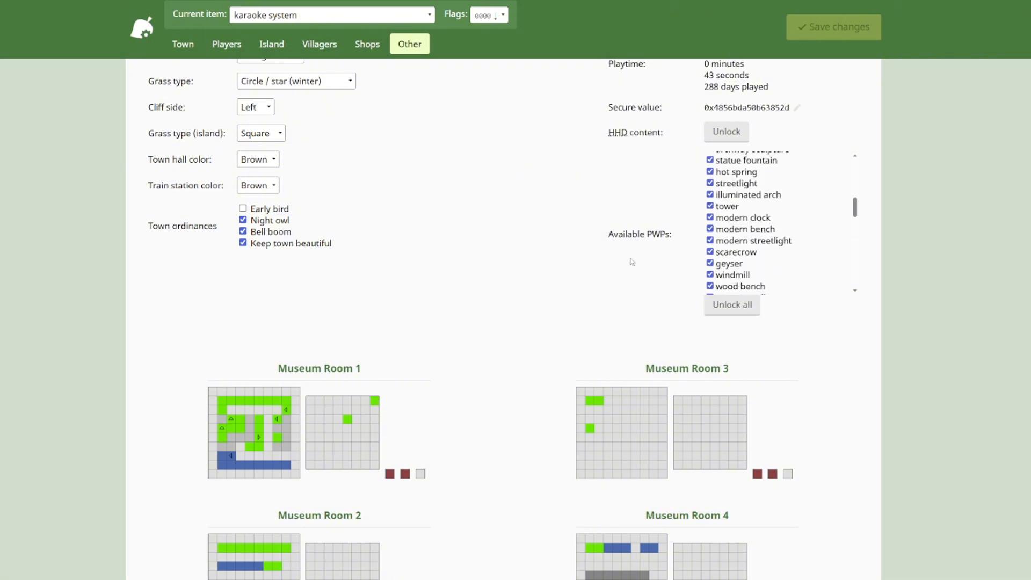
scroll(561, 253, down, 1)
scroll(562, 253, down, 1)
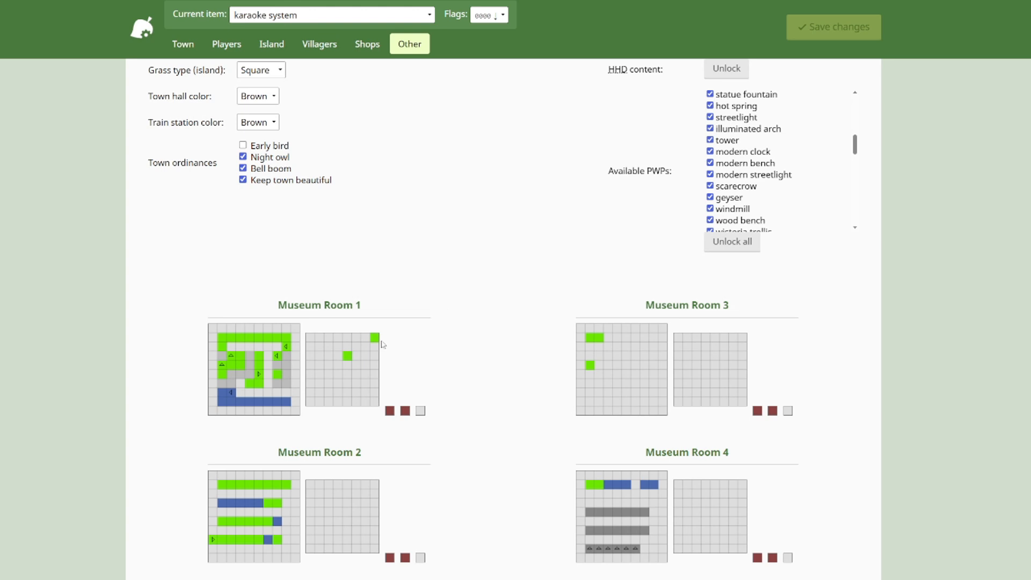
mouse_move(254, 371)
scroll(483, 406, up, 3)
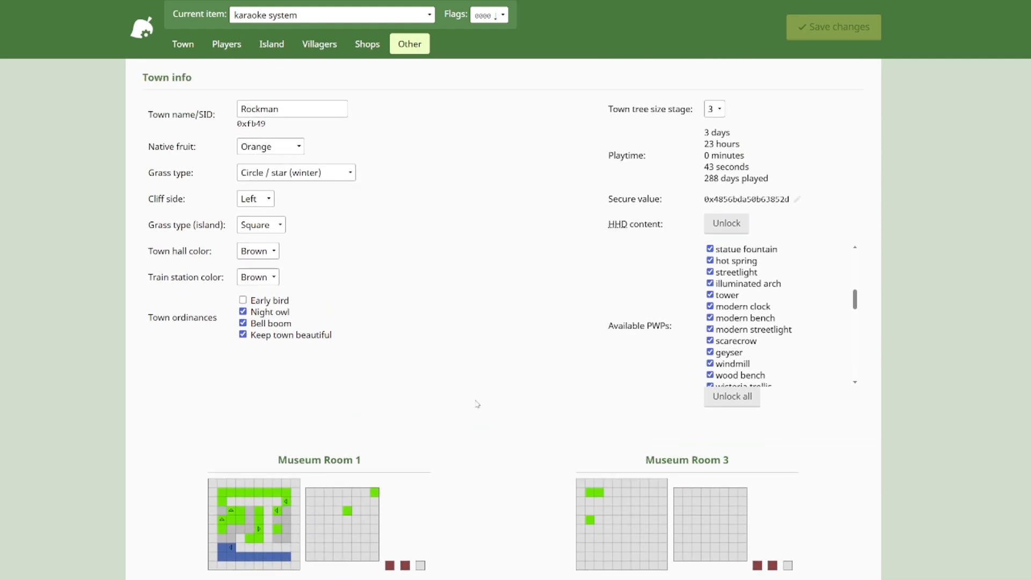